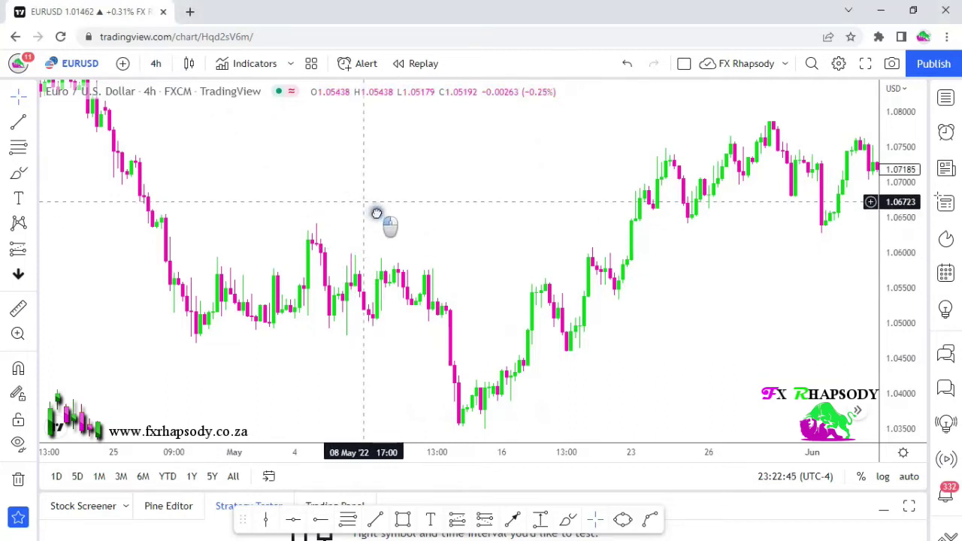
Draw a horizontal trend line at about 1.058 along the tops of the sideways range, from 27 Apr to 24 May '22
left_click_drag(359, 197, 374, 212)
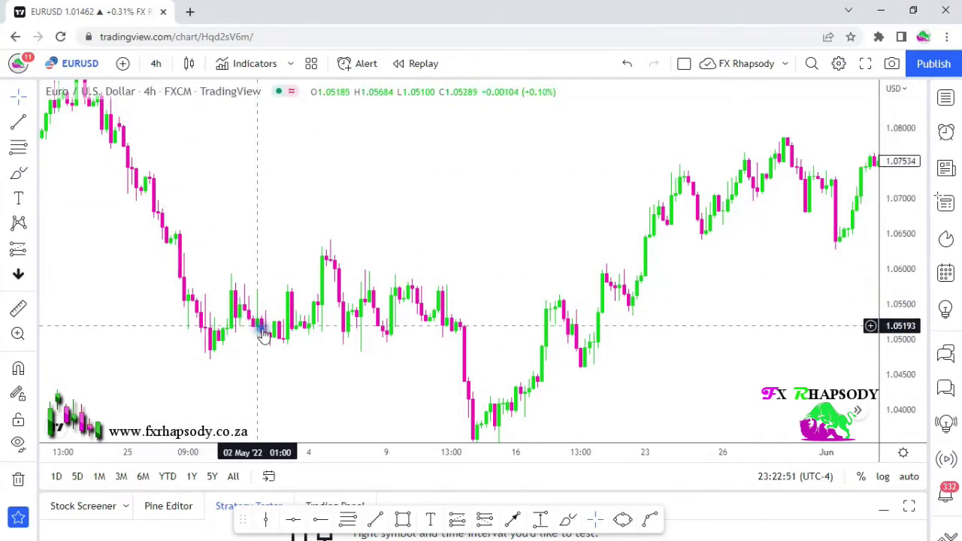
left_click_drag(469, 318, 348, 208)
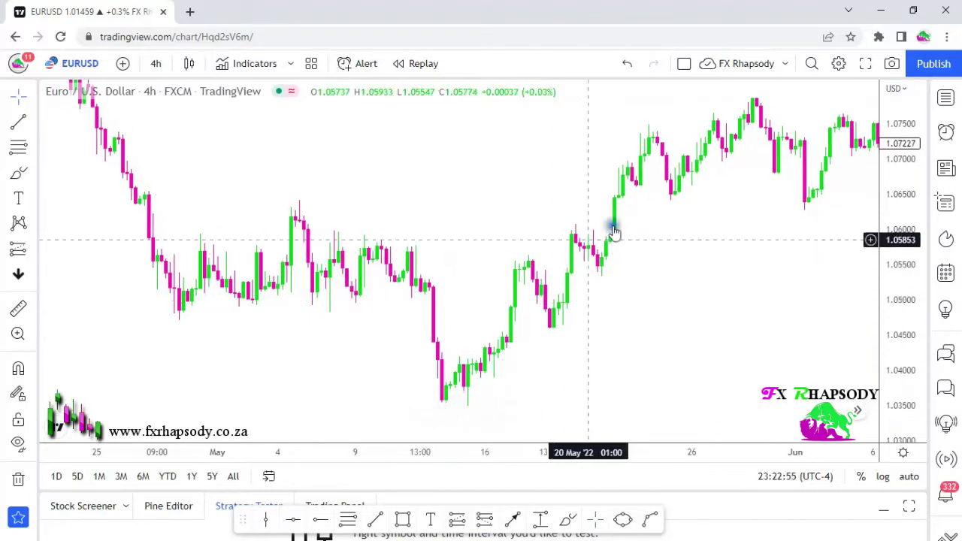
left_click_drag(416, 228, 423, 245)
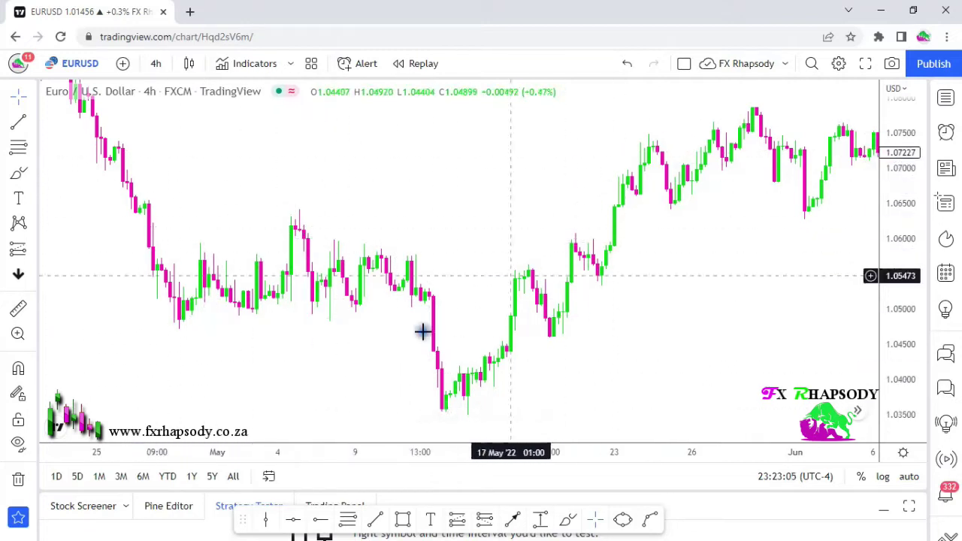
left_click(374, 521)
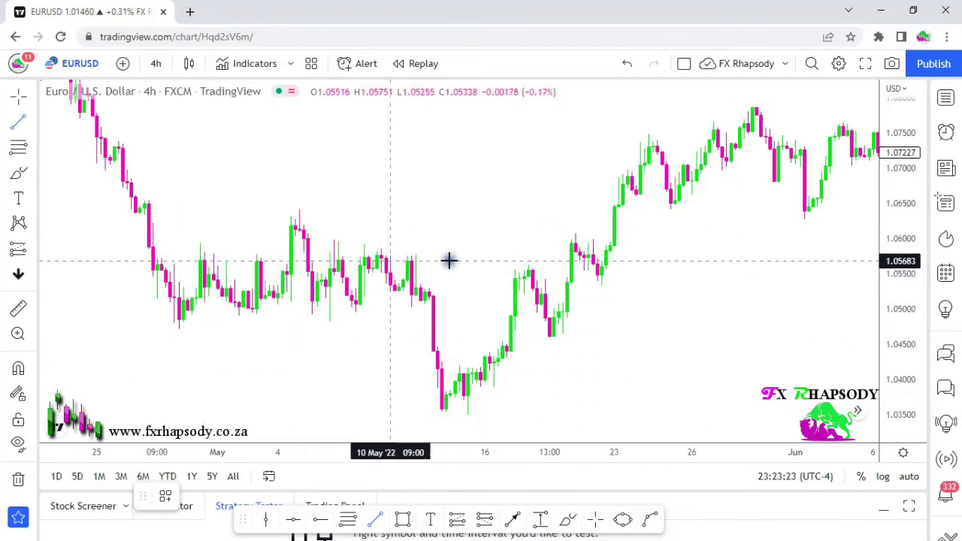
left_click_drag(411, 253, 166, 251)
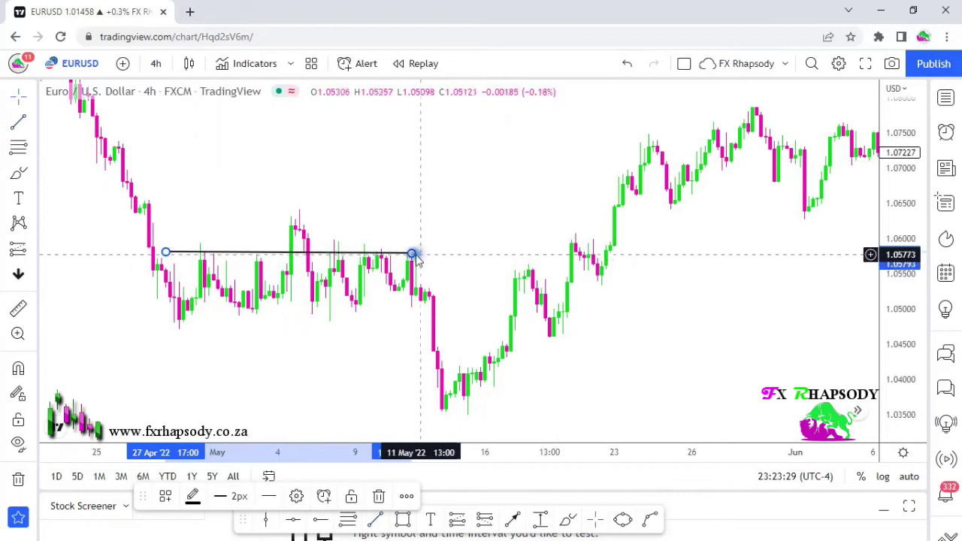
left_click_drag(412, 253, 657, 253)
left_click_drag(467, 253, 467, 254)
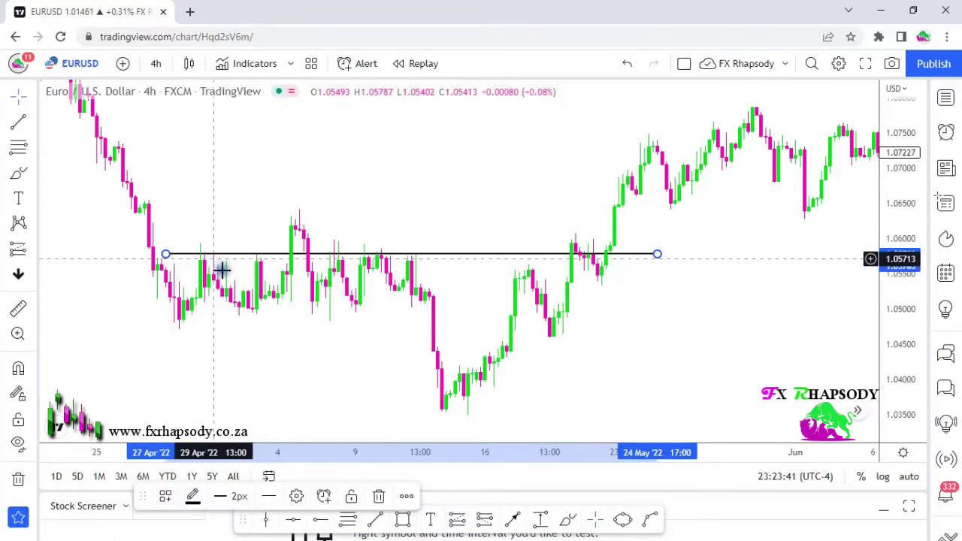
left_click(253, 213)
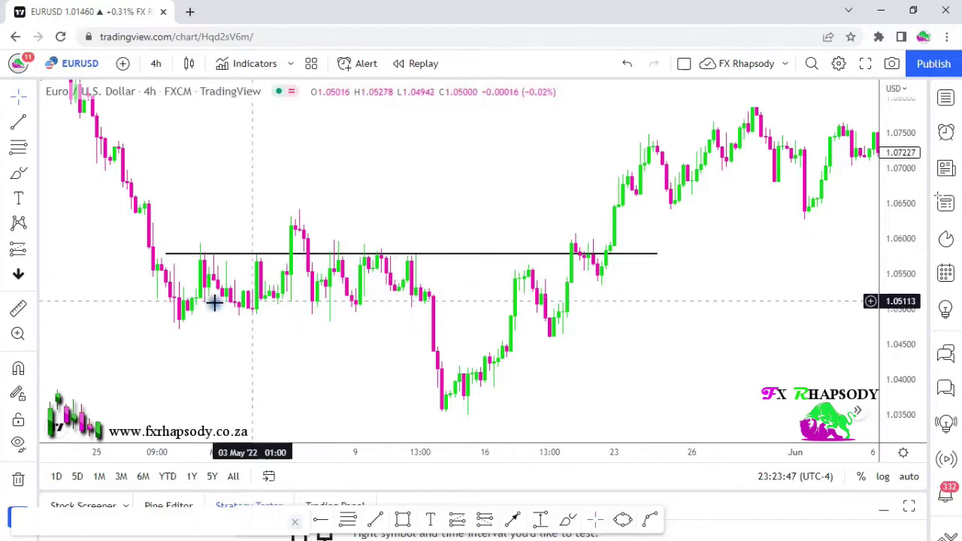
Dismiss the advertisement and examine how price behaves around the trend line, from the late-April decline to the late-May rise
left_click(245, 295)
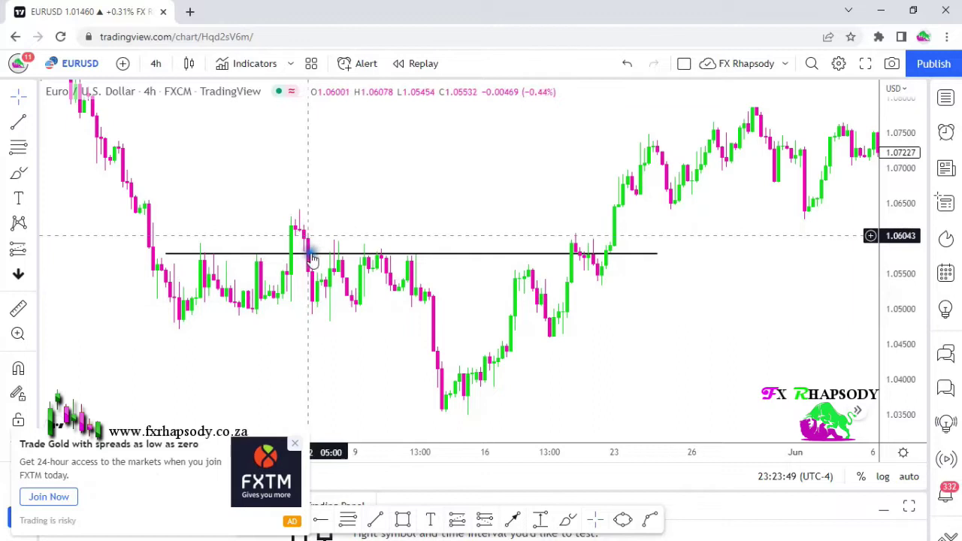
left_click(295, 452)
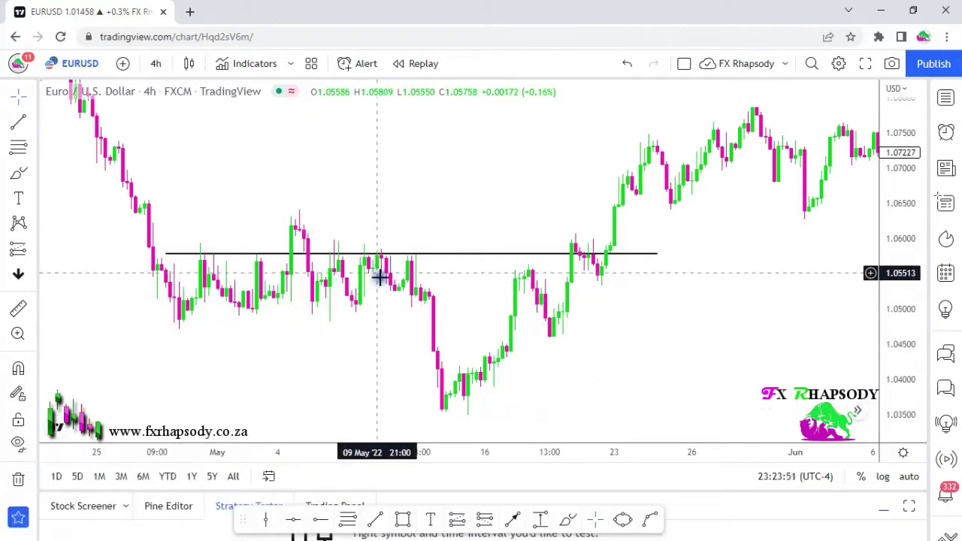
left_click_drag(467, 293, 373, 288)
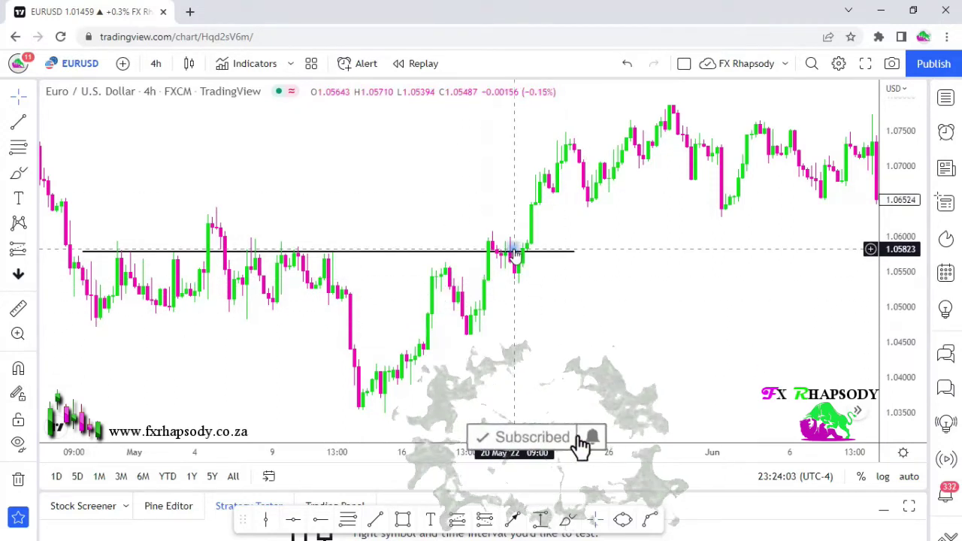
scroll(468, 284, "up", 1)
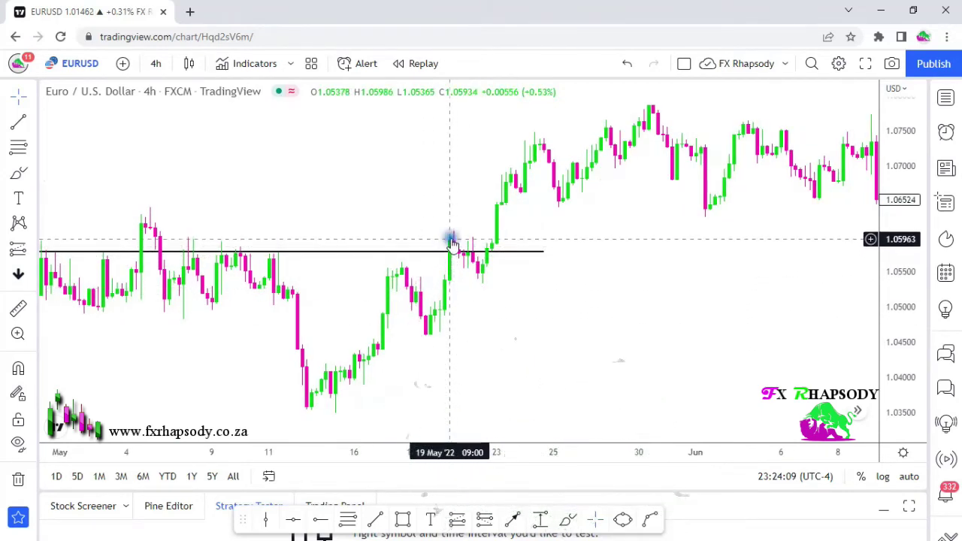
left_click_drag(258, 297, 383, 386)
left_click_drag(279, 254, 266, 232)
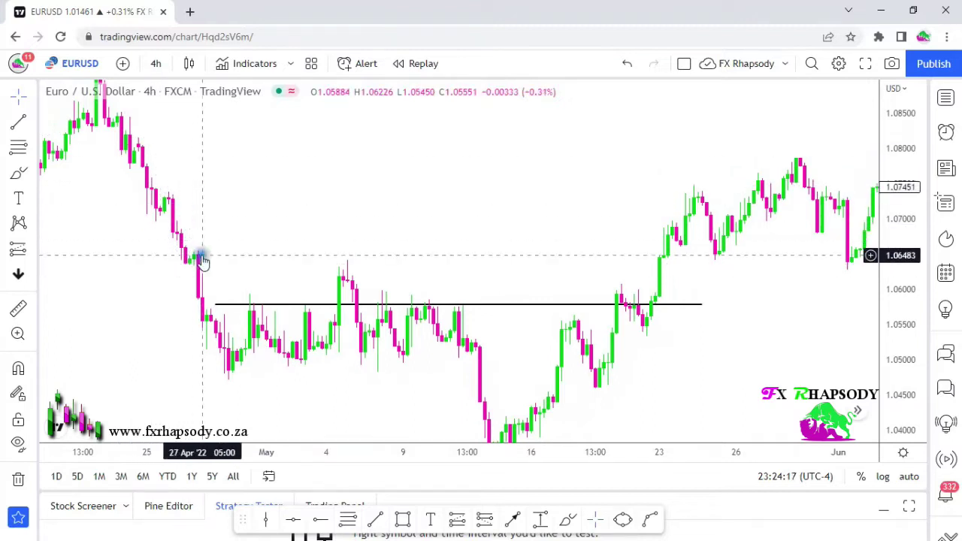
left_click_drag(328, 370, 247, 348)
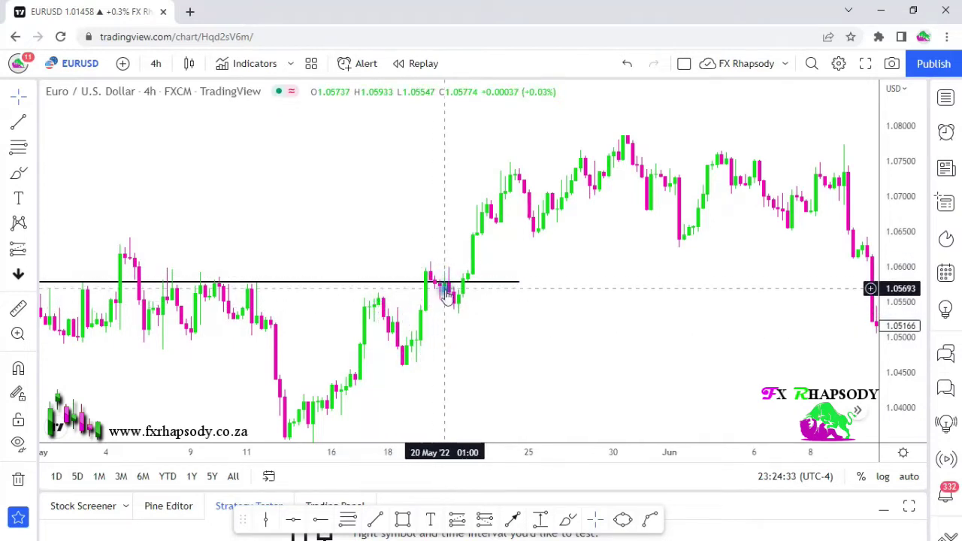
Mark the pullback just below the trend line around 20 May '22 with a rectangle from about 1.0570 to 1.0534
scroll(447, 323, "up", 2)
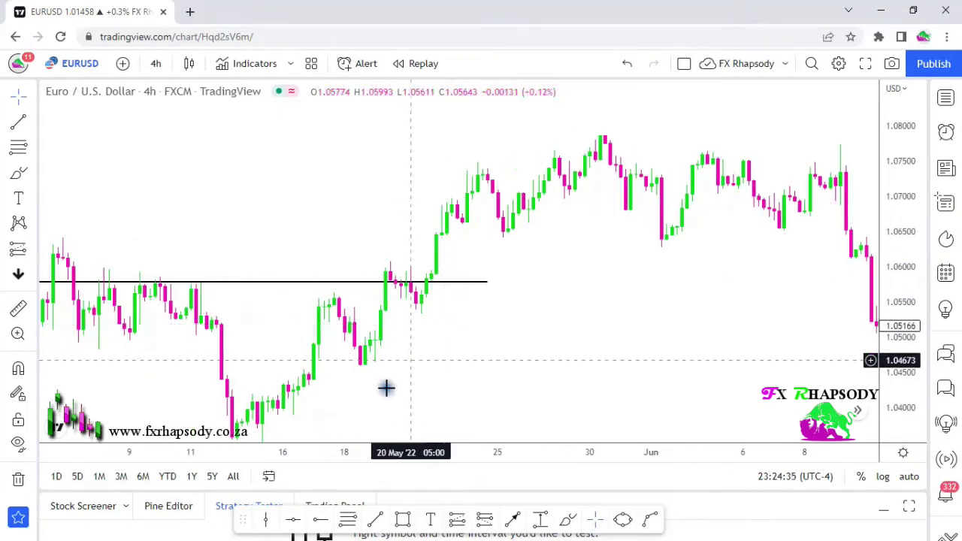
left_click(402, 520)
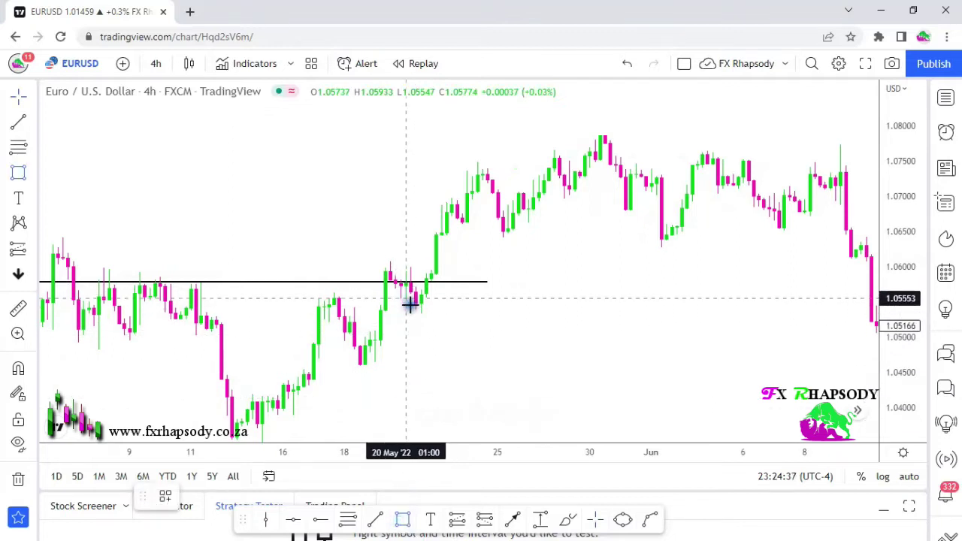
left_click_drag(411, 289, 434, 313)
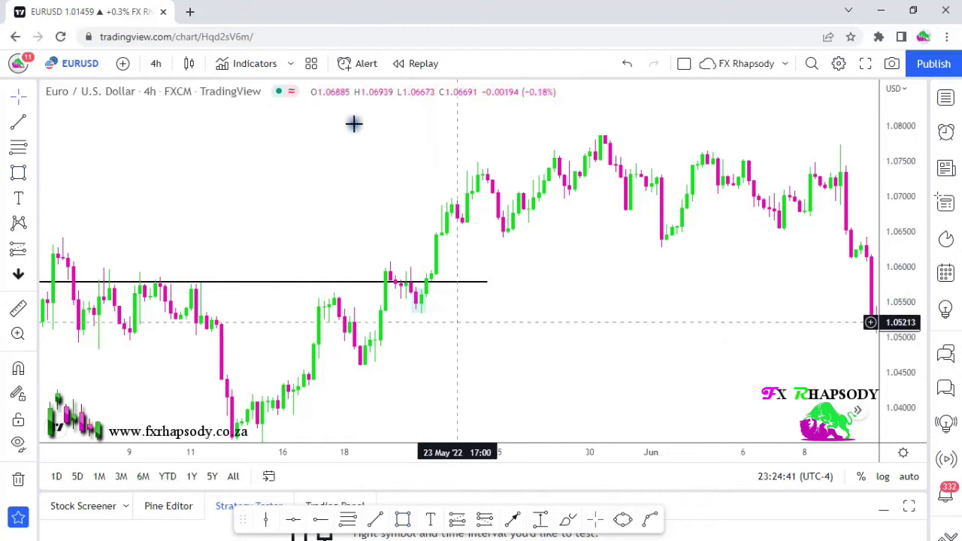
Switch the EURUSD chart to the 1-hour timeframe
left_click(157, 63)
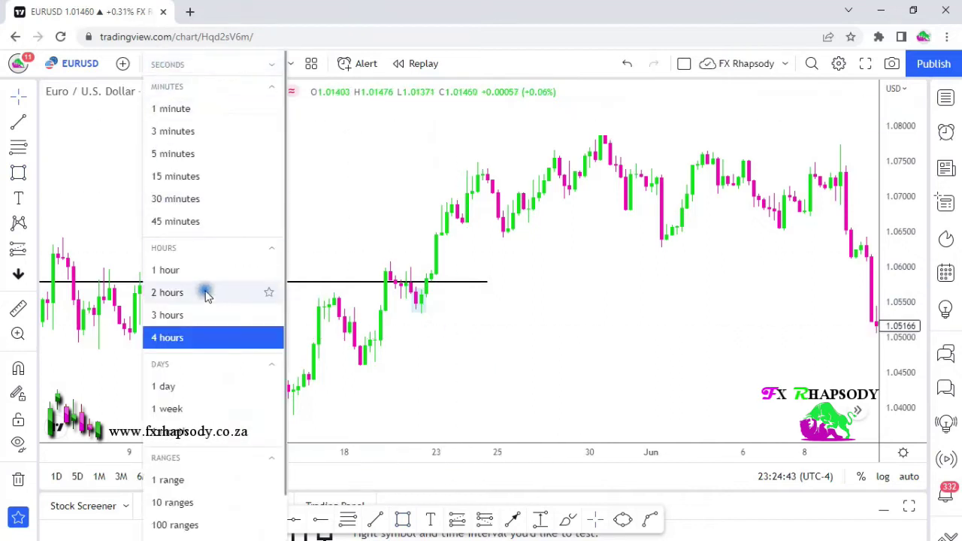
left_click(354, 217)
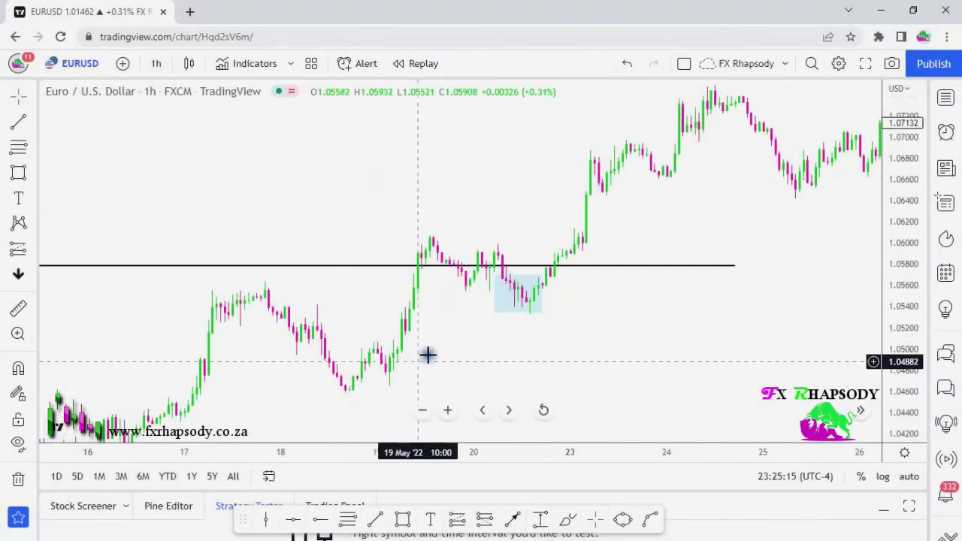
scroll(616, 372, "up", 1)
left_click_drag(897, 378, 887, 318)
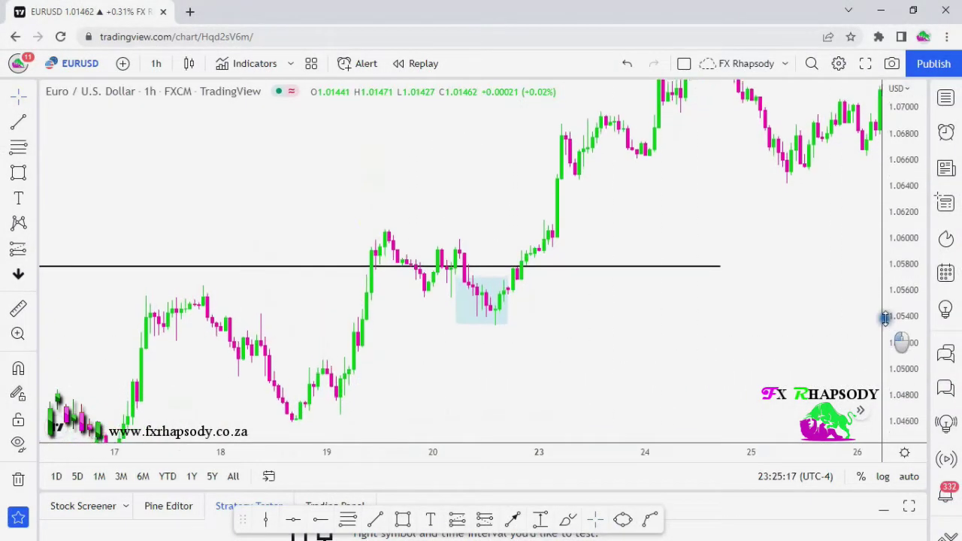
Delete the rectangle that marks the 20 May '22 pullback below the trend line
left_click_drag(586, 371, 554, 320)
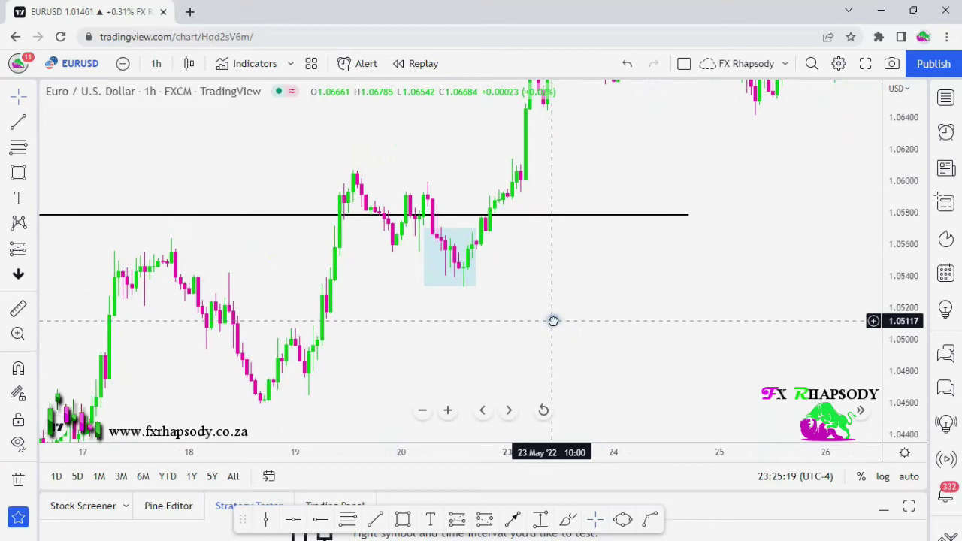
left_click_drag(369, 356, 356, 352)
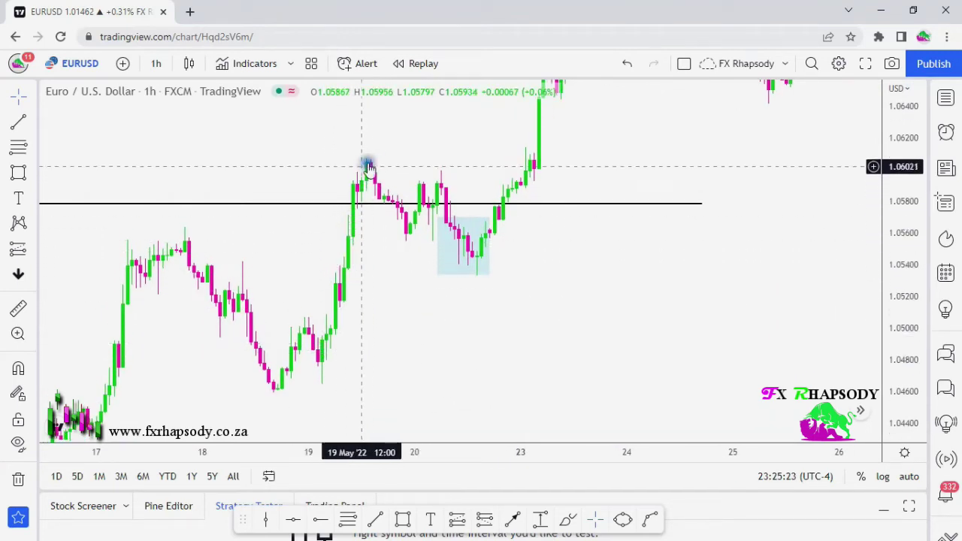
left_click(487, 276)
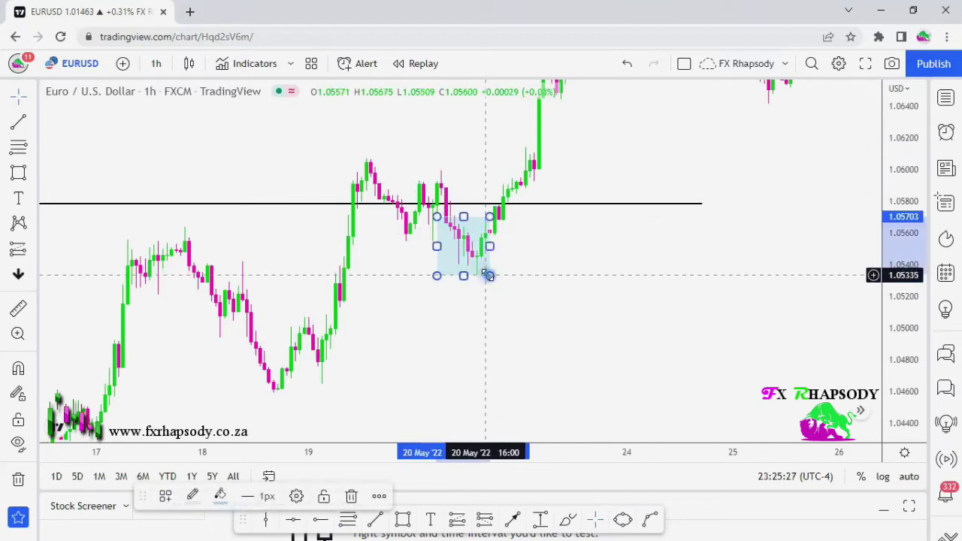
key("Delete")
Draw a Fibonacci retracement from the 19 May '22 candle low at about 1.0513 up to the swing high at about 1.0607
left_click_drag(558, 316, 524, 329)
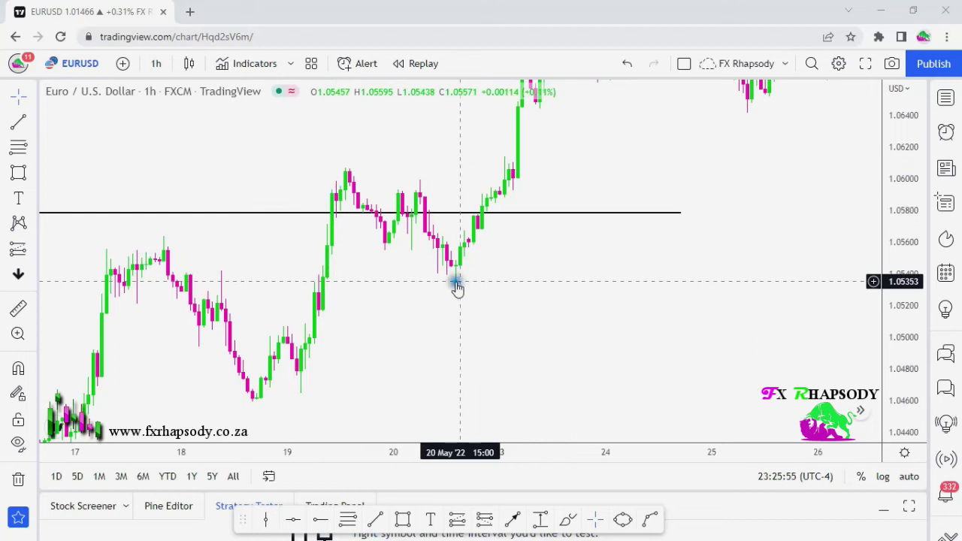
left_click(347, 520)
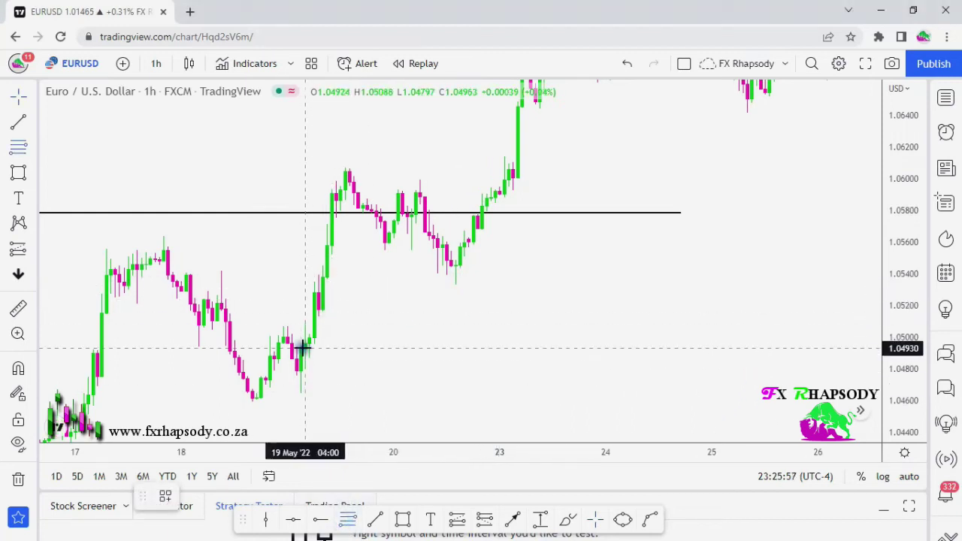
scroll(333, 328, "up", 2)
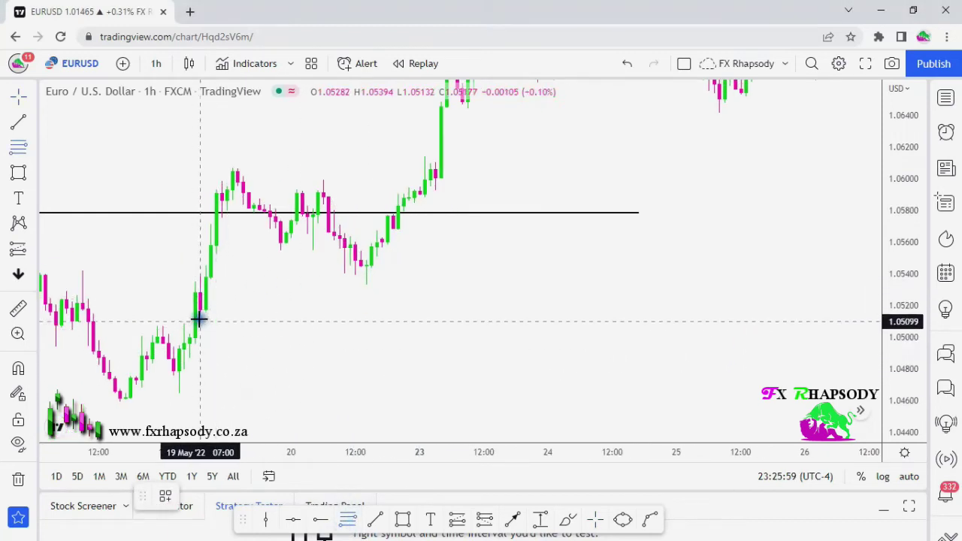
mouse_move(190, 316)
left_mouse_down()
mouse_move(430, 208)
mouse_move(357, 165)
mouse_move(435, 167)
left_mouse_up()
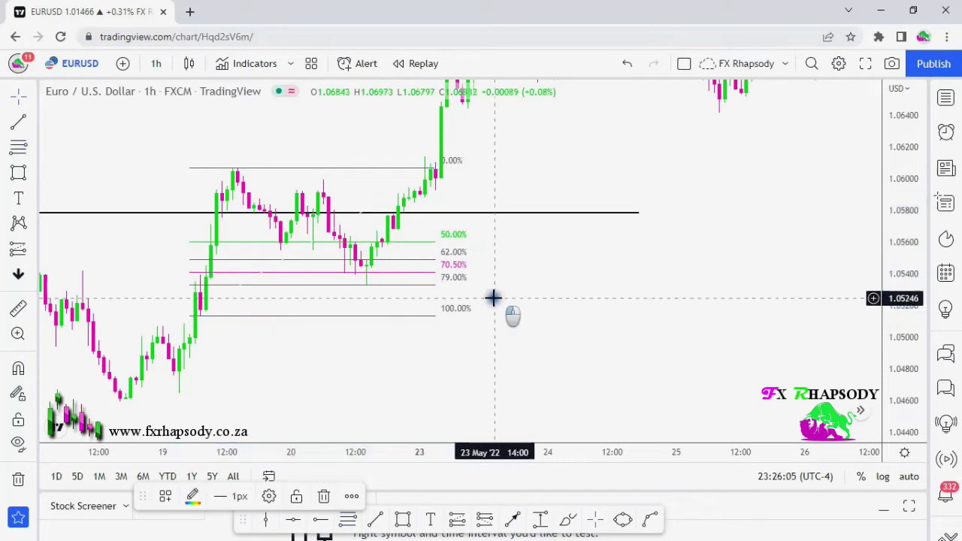
Draw a rectangle over the 20 May '22 pullback between the 62% and 79% retracement levels
scroll(243, 365, "up", 2)
left_click_drag(243, 365, 502, 382)
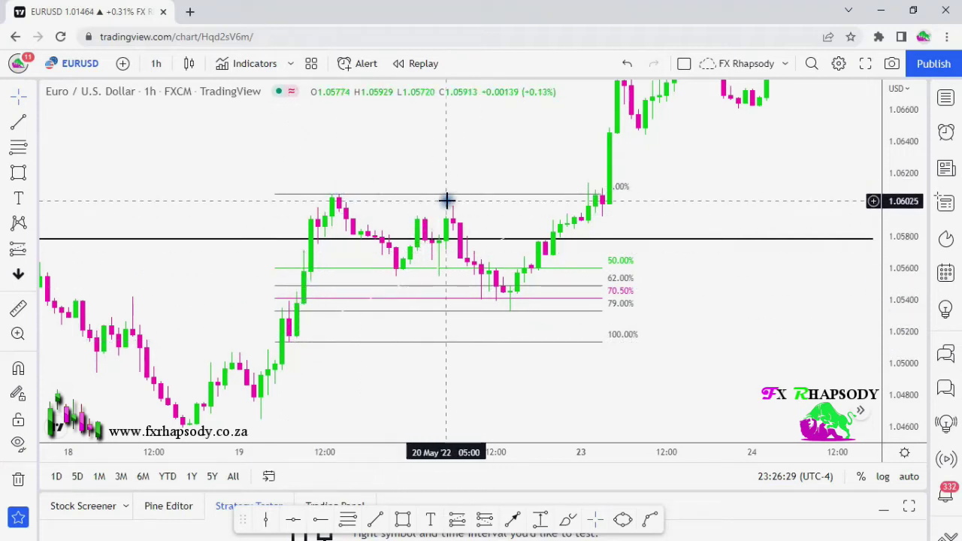
left_click_drag(470, 373, 398, 388)
left_click(402, 519)
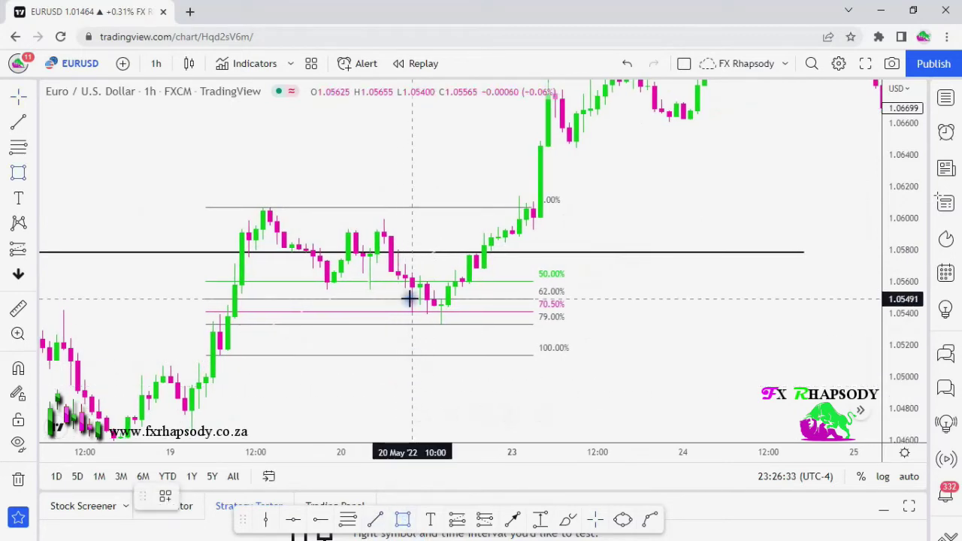
left_click_drag(411, 299, 469, 324)
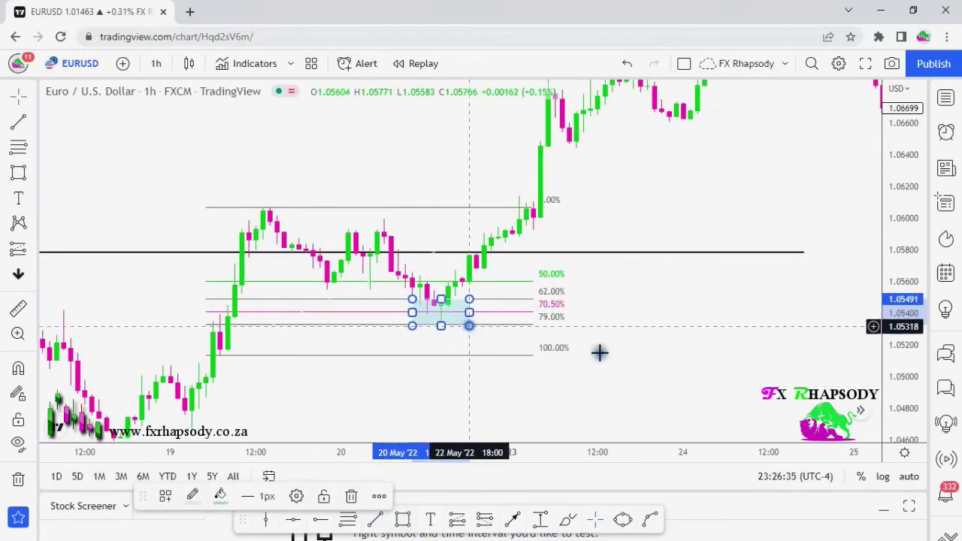
Draw an arrow from about 1.0517, below the rectangle, up to the pullback candles near the 70.5% retracement level
left_click_drag(893, 379, 888, 318)
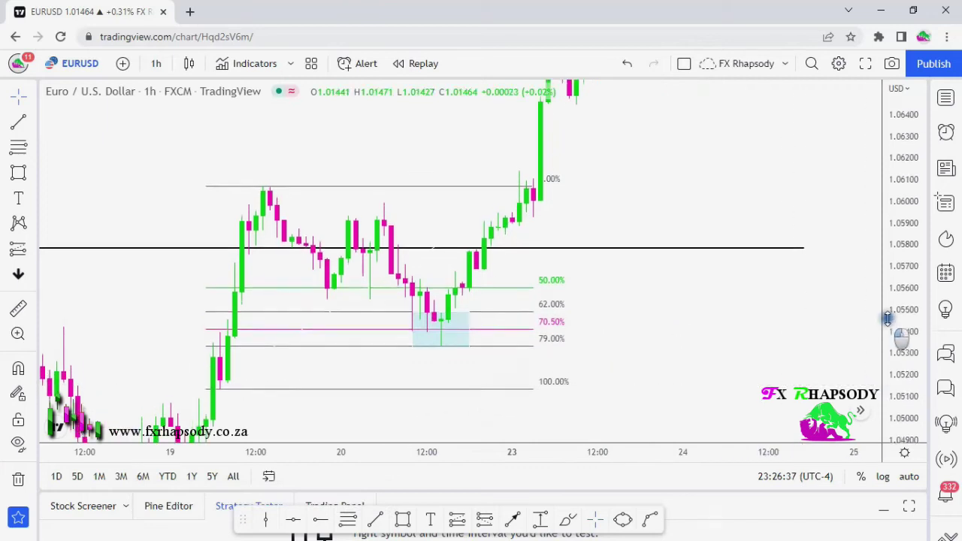
left_click_drag(809, 351, 730, 318)
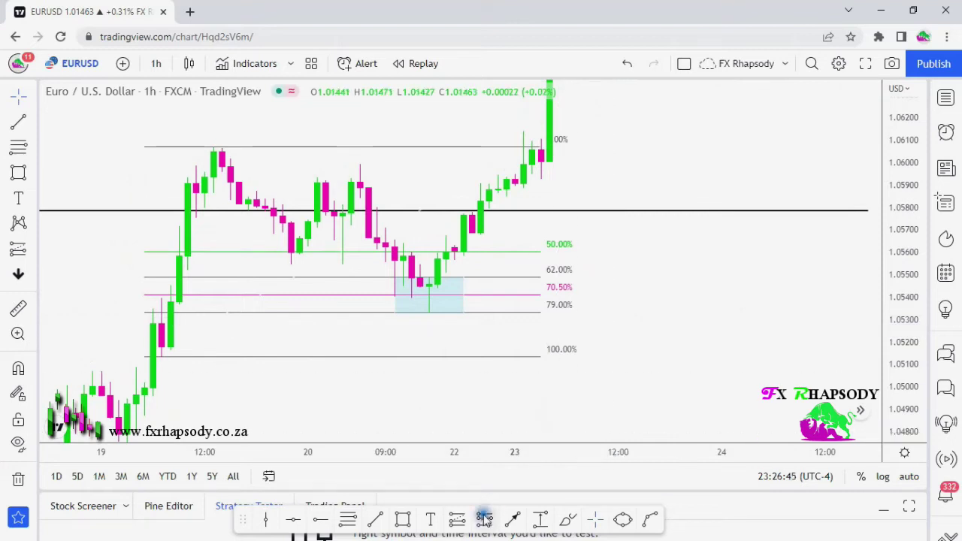
left_click(513, 526)
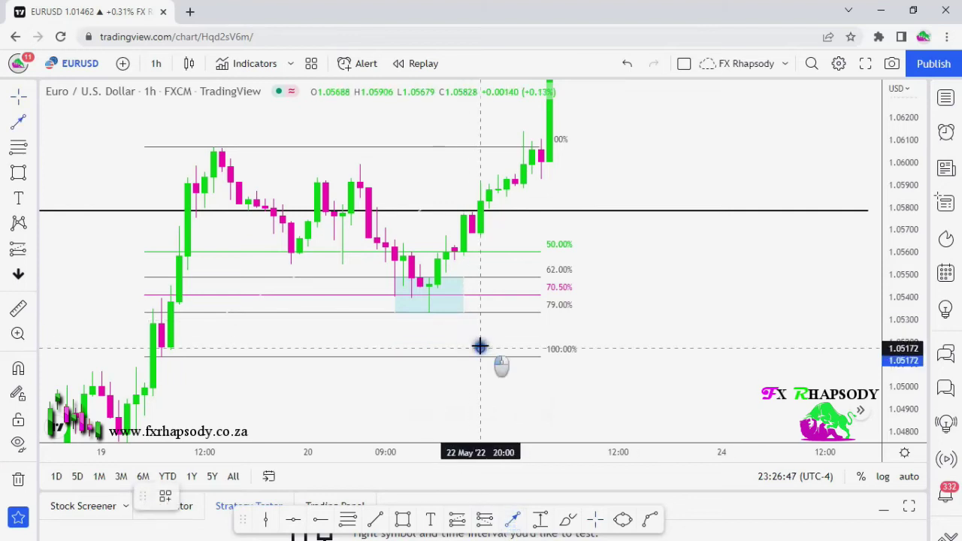
left_click(480, 348)
left_click(438, 293)
left_click(687, 306)
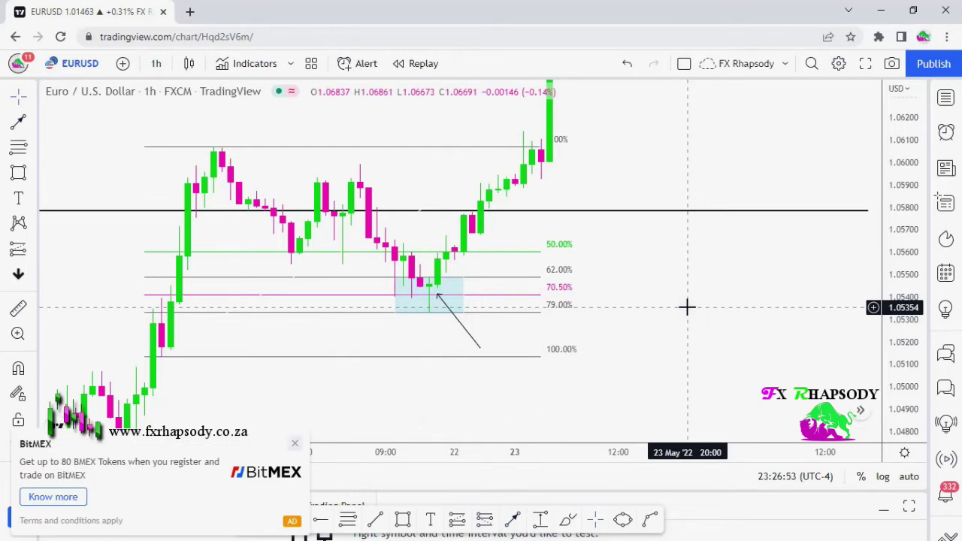
Dismiss the advertisement and the ad-free upgrade offer that covers the chart
left_click(296, 445)
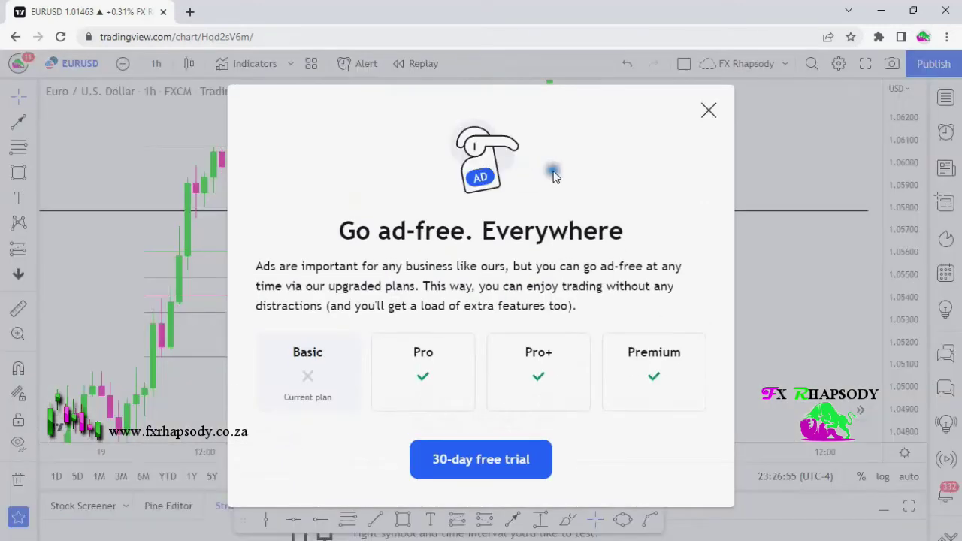
left_click(709, 112)
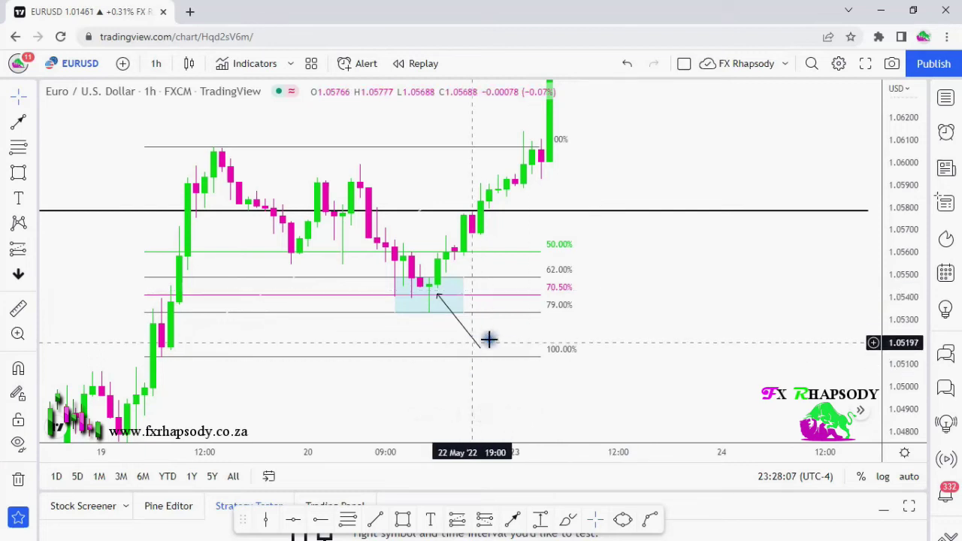
left_click_drag(646, 286, 666, 310)
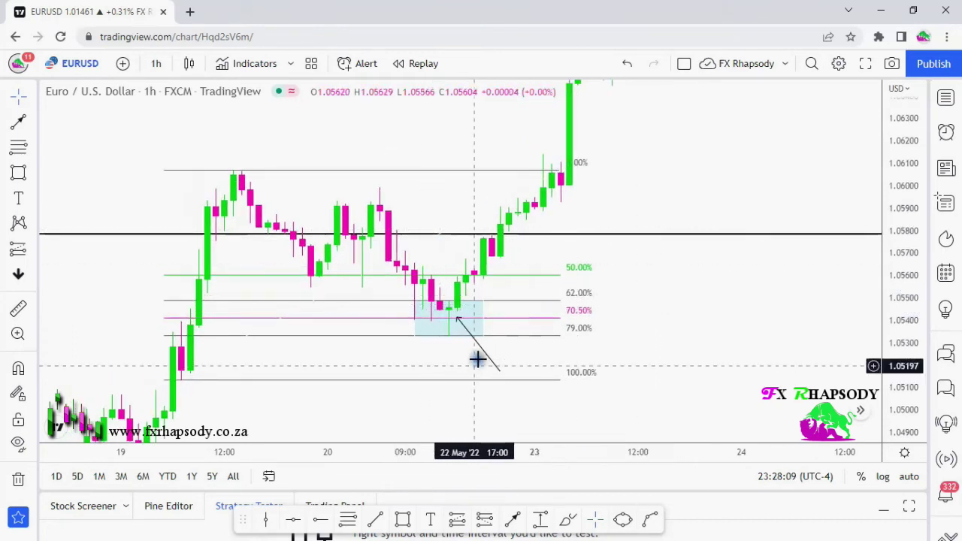
left_click_drag(806, 132, 819, 101)
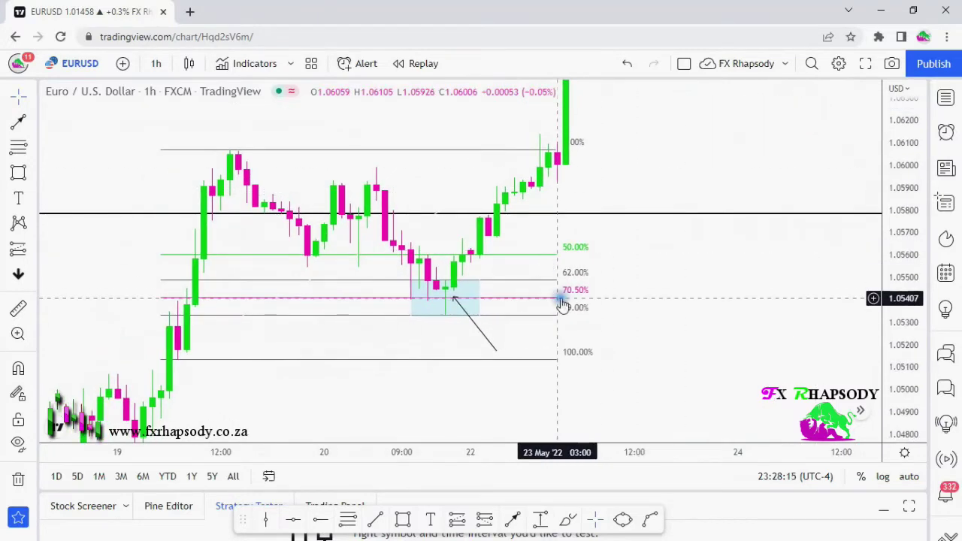
mouse_move(499, 381)
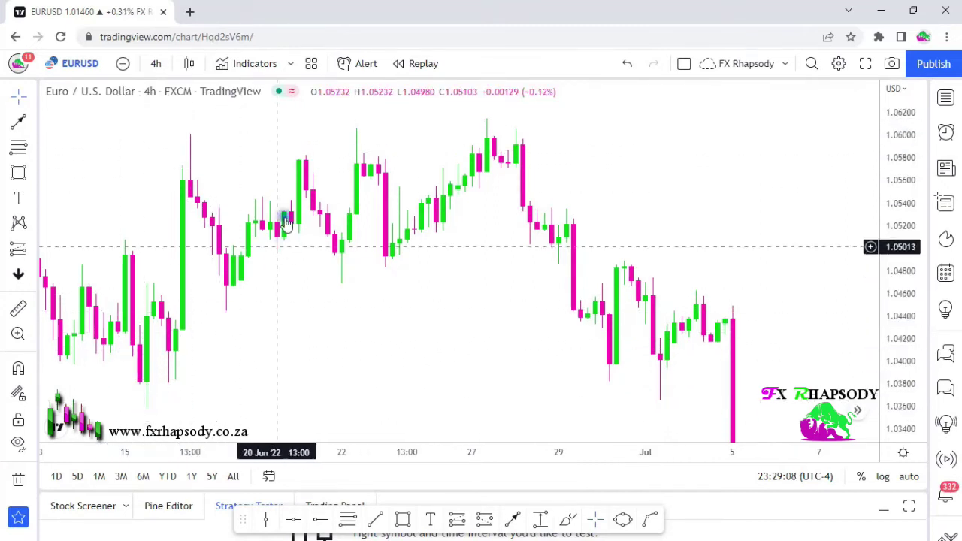
Draw a horizontal trend line at about 1.0483 on the 4-hour chart, from the 22 Jun '22 swing low to the 29 Jun breakdown candle
left_click_drag(440, 268, 328, 256)
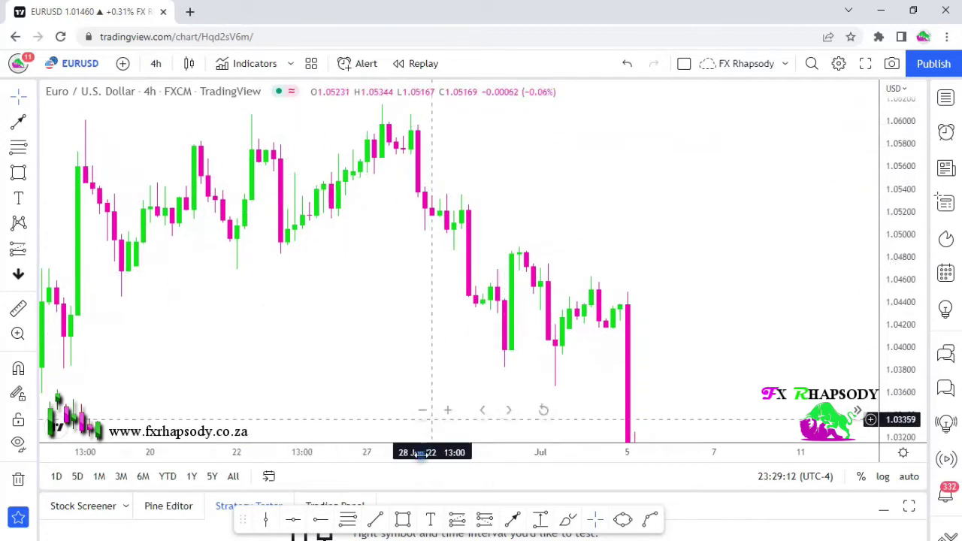
left_click_drag(320, 347, 318, 350)
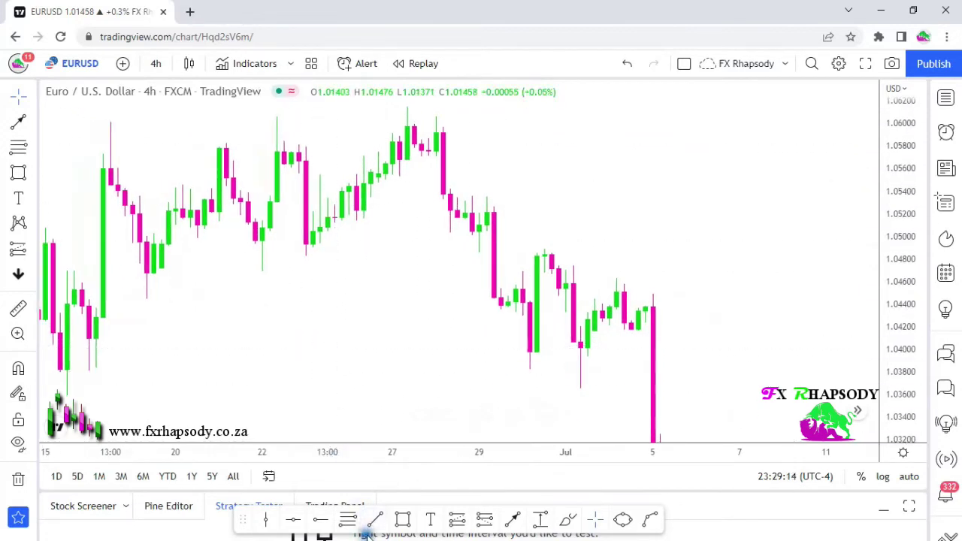
left_click(375, 518)
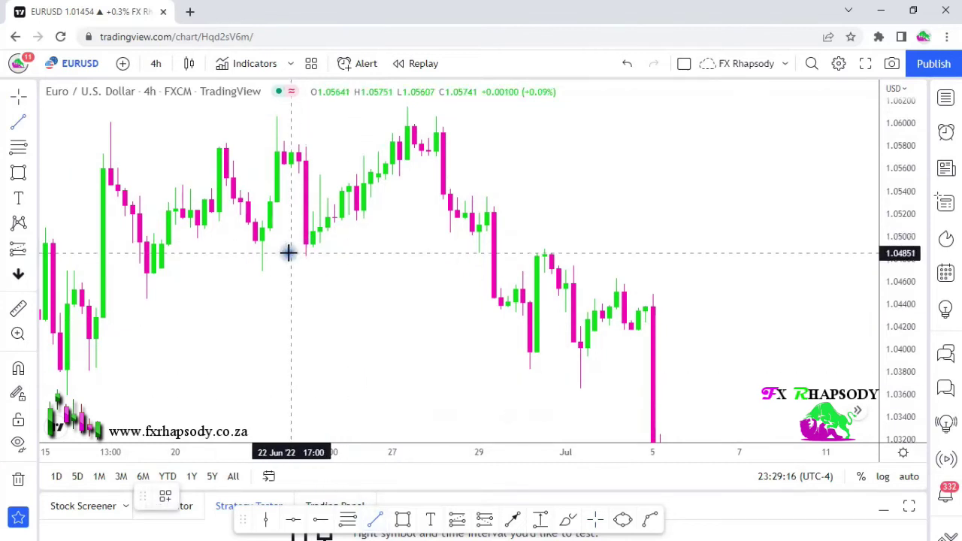
left_click(290, 256)
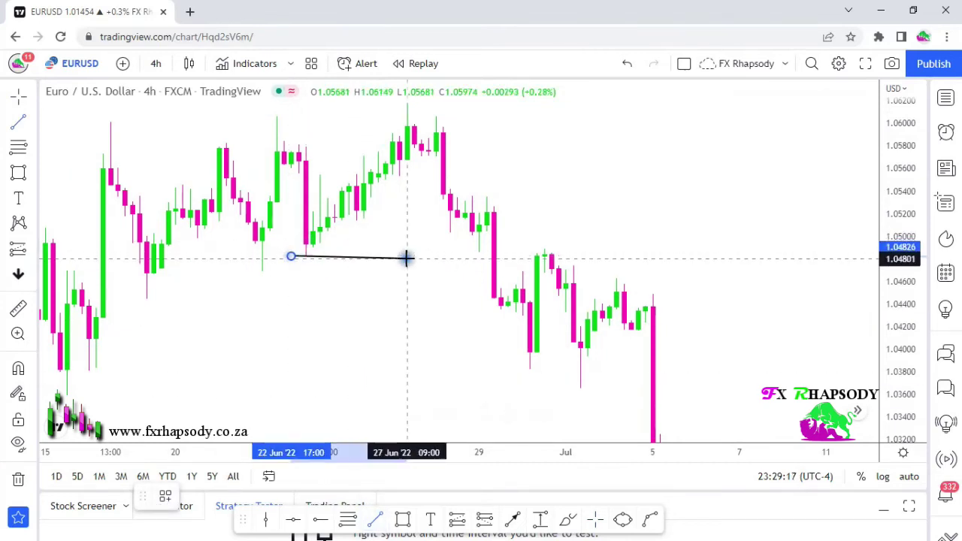
left_click(507, 256)
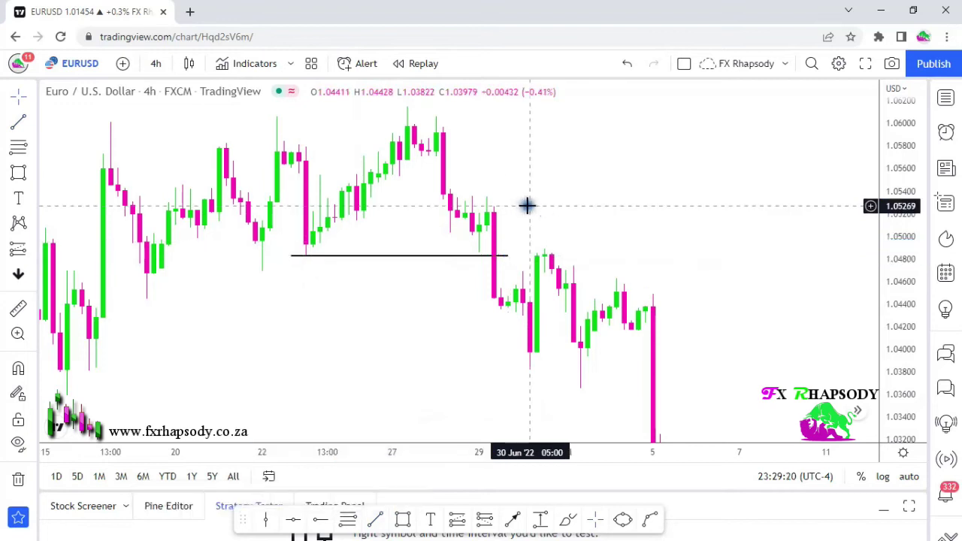
Extend the 1.0483 trend line's end past the breakdown candle to about 30 Jun '22
left_click_drag(260, 284, 351, 299)
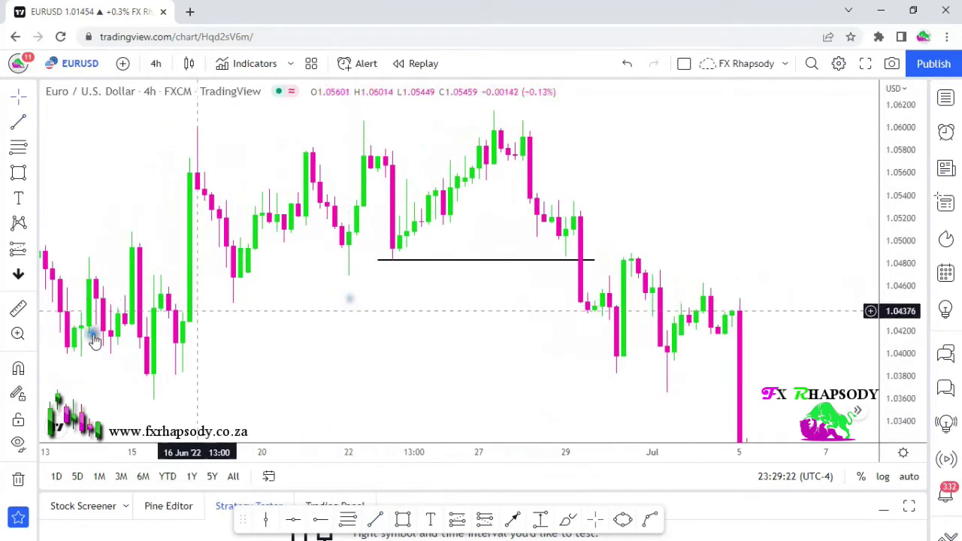
left_click_drag(528, 146, 484, 181)
left_click_drag(353, 314, 308, 318)
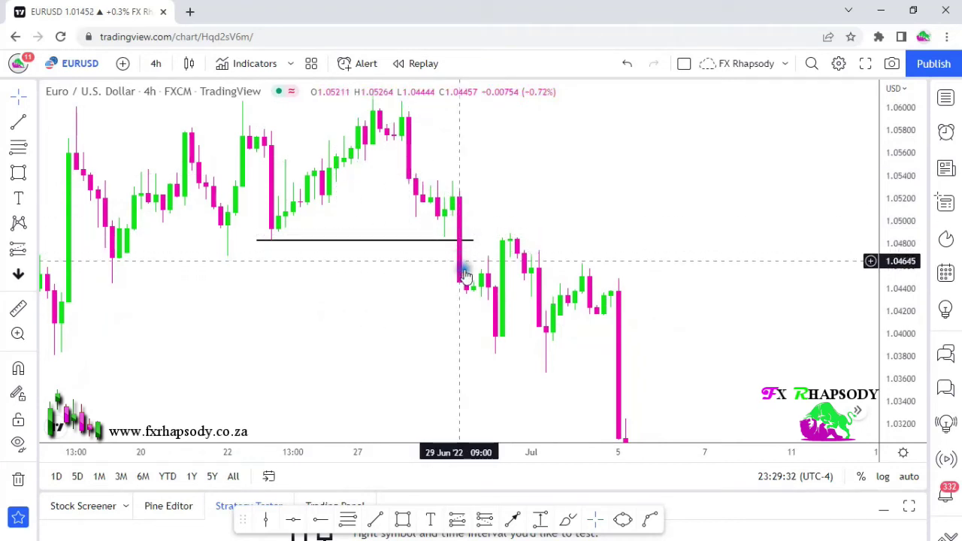
left_click_drag(468, 279, 360, 295)
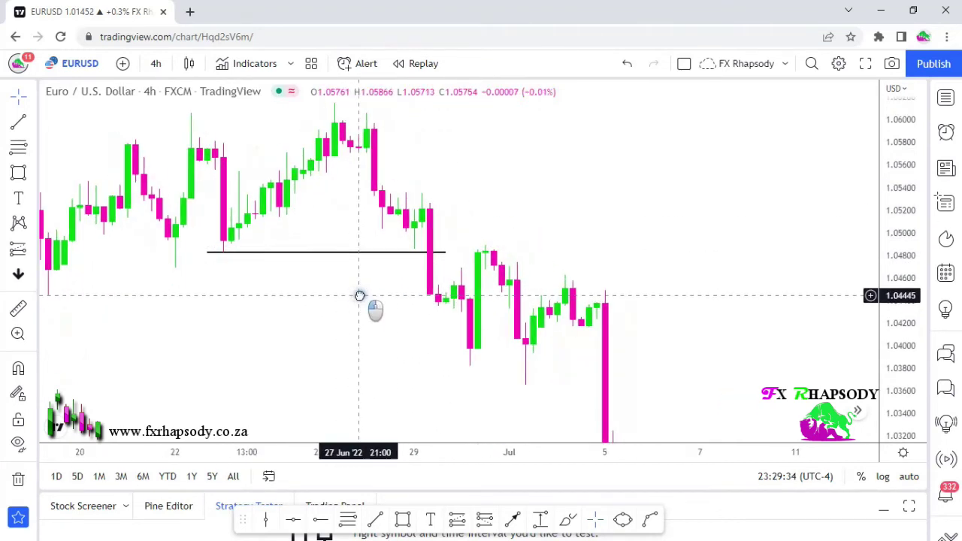
left_click_drag(446, 254, 460, 253)
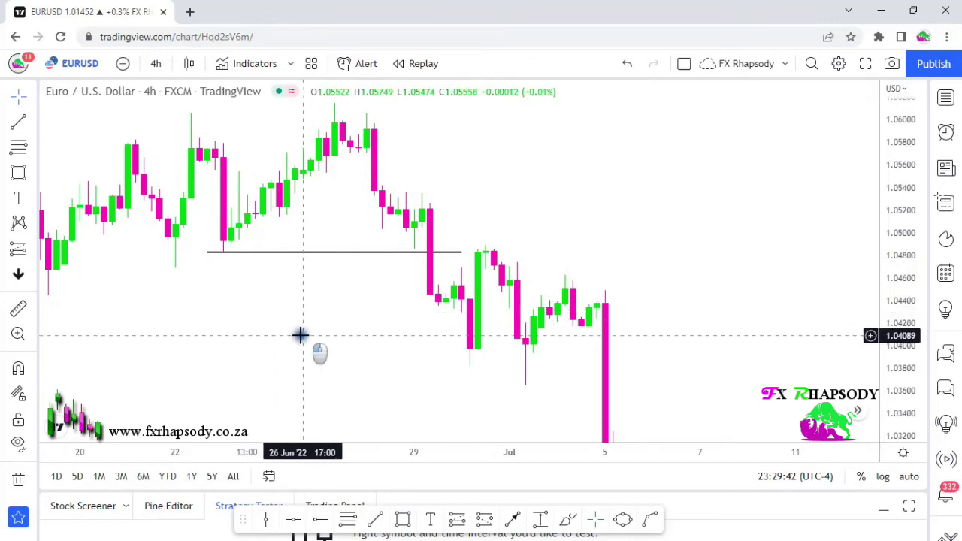
Switch the chart to the 1-hour timeframe
left_click_drag(301, 350, 284, 351)
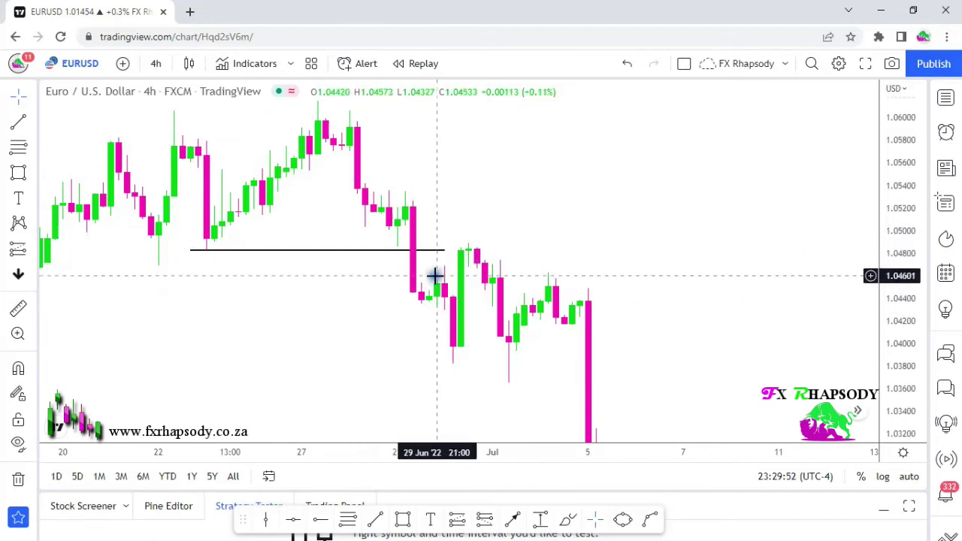
left_click_drag(399, 354, 430, 350)
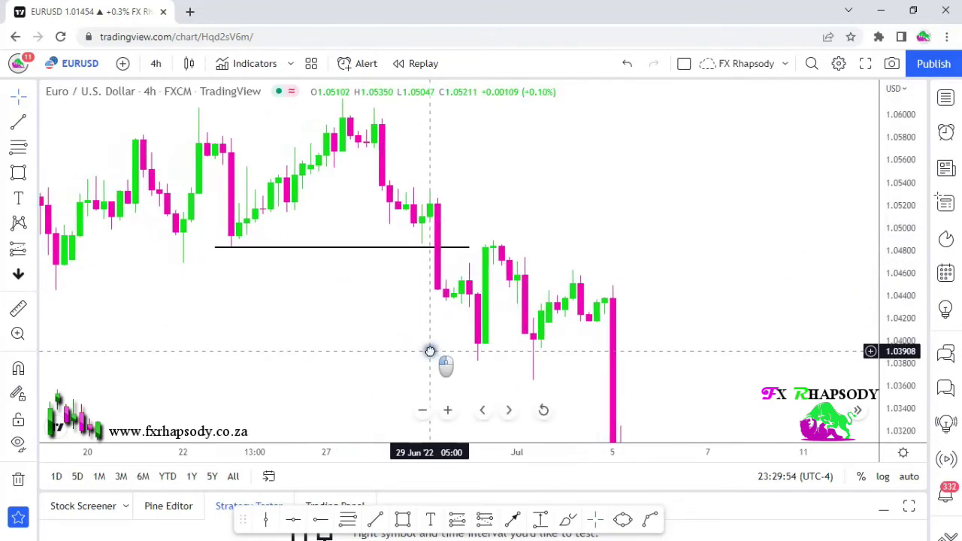
left_click(152, 63)
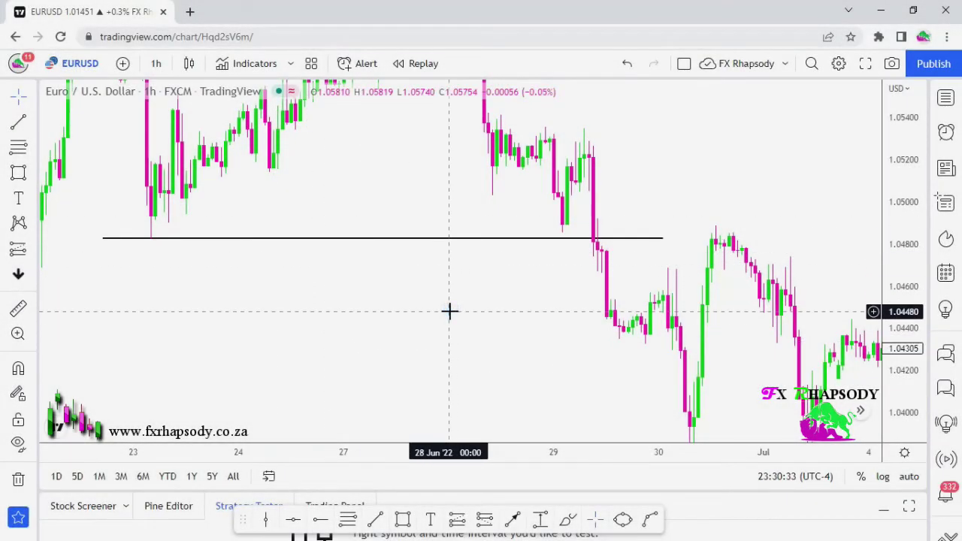
Extend the key level line's end on the 1-hour chart to the 30 Jun '22 pullback, at about 10:00
left_click_drag(474, 301, 133, 309)
left_click(330, 245)
left_click_drag(330, 245, 371, 246)
left_click_drag(477, 208, 792, 151)
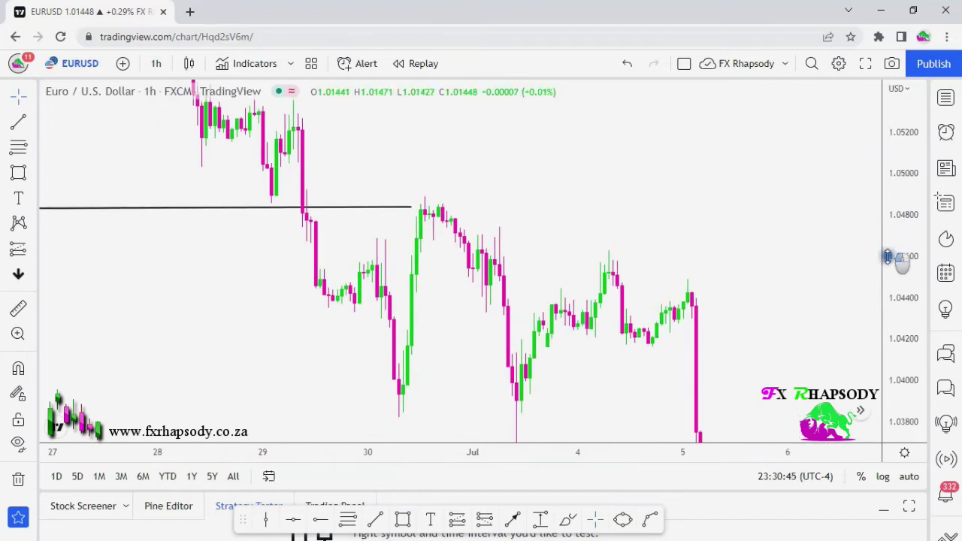
Draw a Fibonacci retracement from the 29 Jun '22 swing high at about 1.0535 down to the 30 Jun low at about 1.0382
scroll(876, 225, "up", 1)
left_click_drag(327, 188, 365, 161)
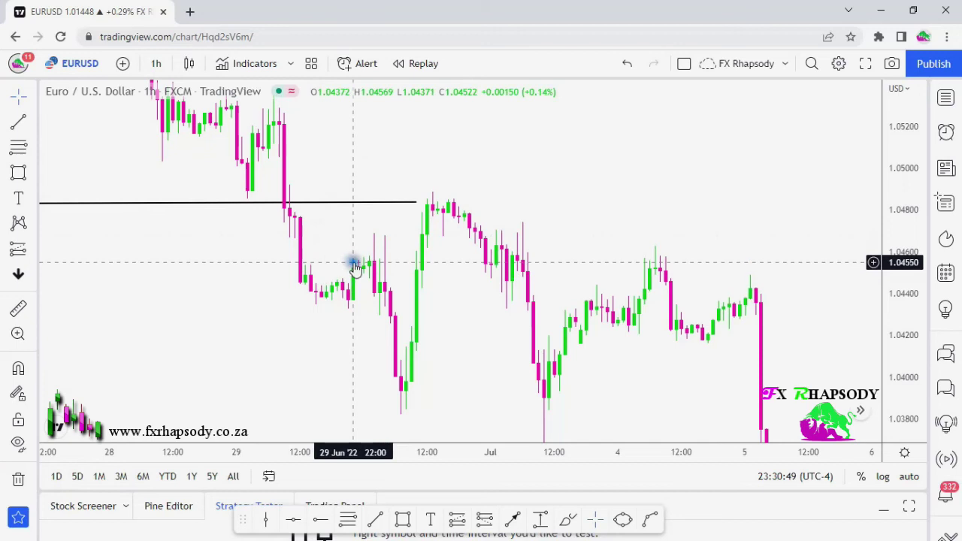
left_click_drag(225, 303, 241, 319)
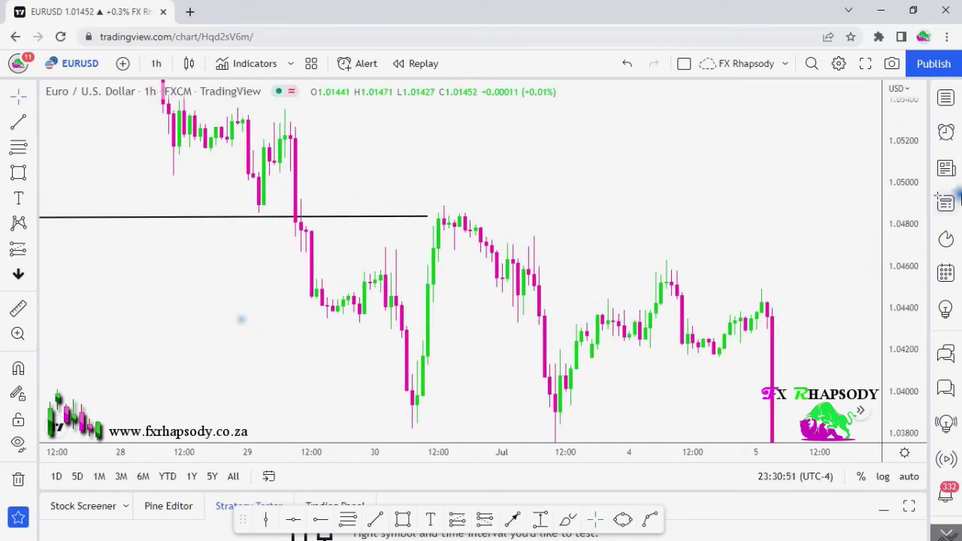
left_click_drag(904, 224, 897, 252)
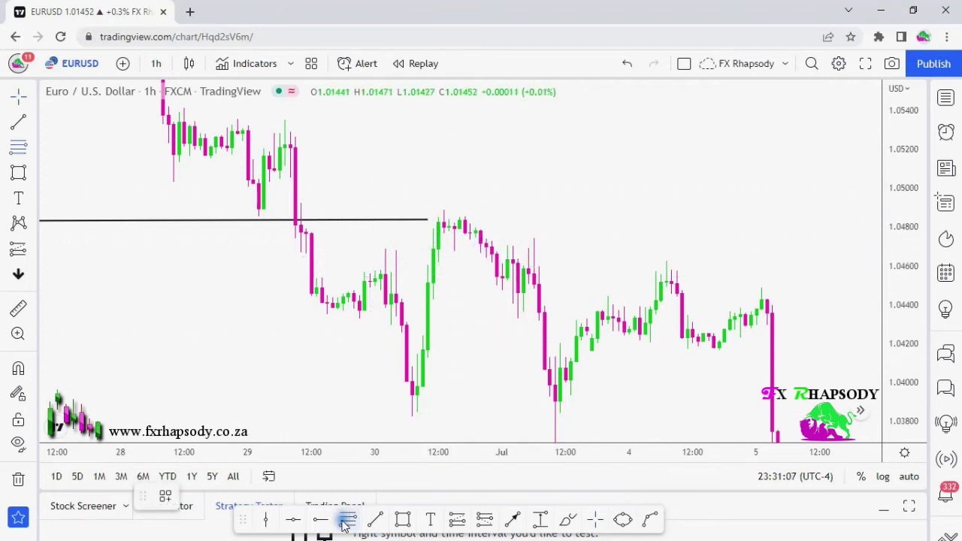
left_click(273, 118)
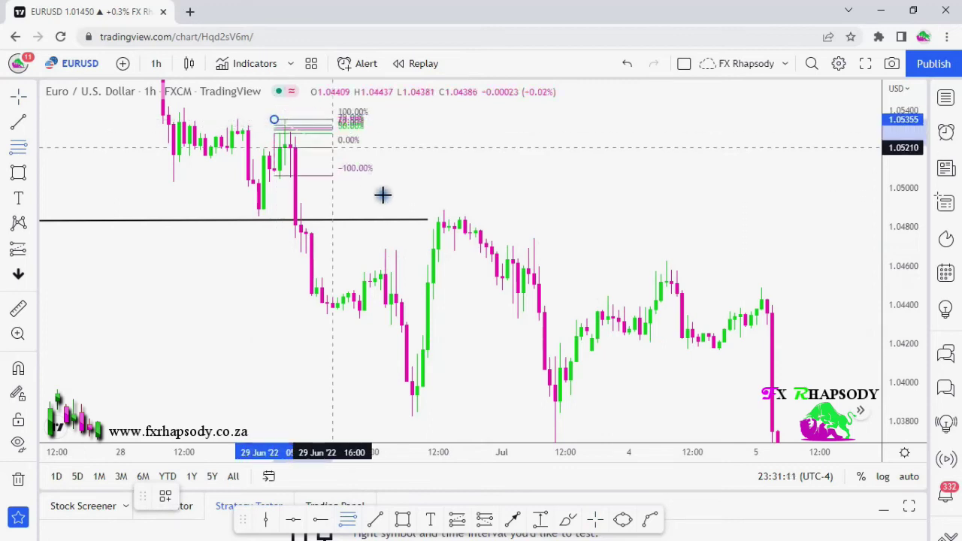
left_click(496, 416)
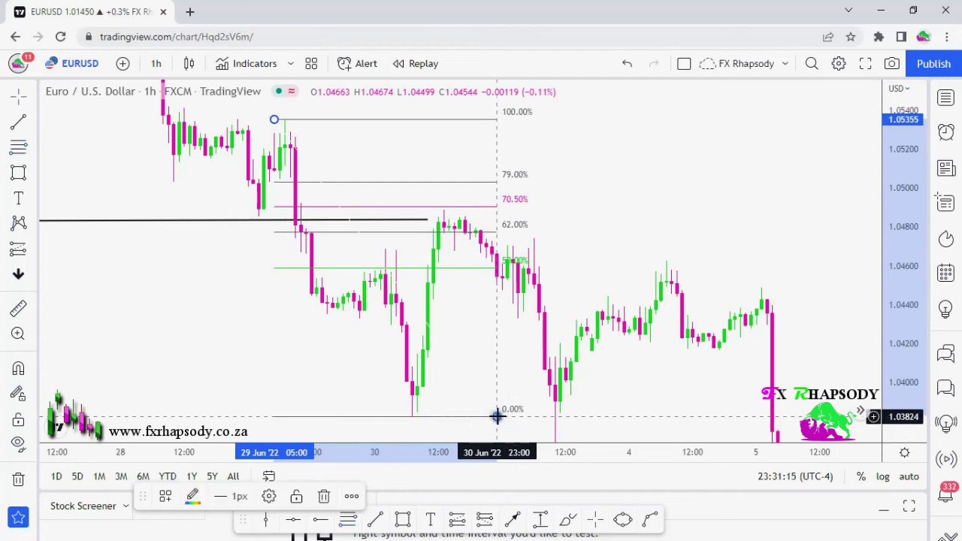
left_click(333, 146)
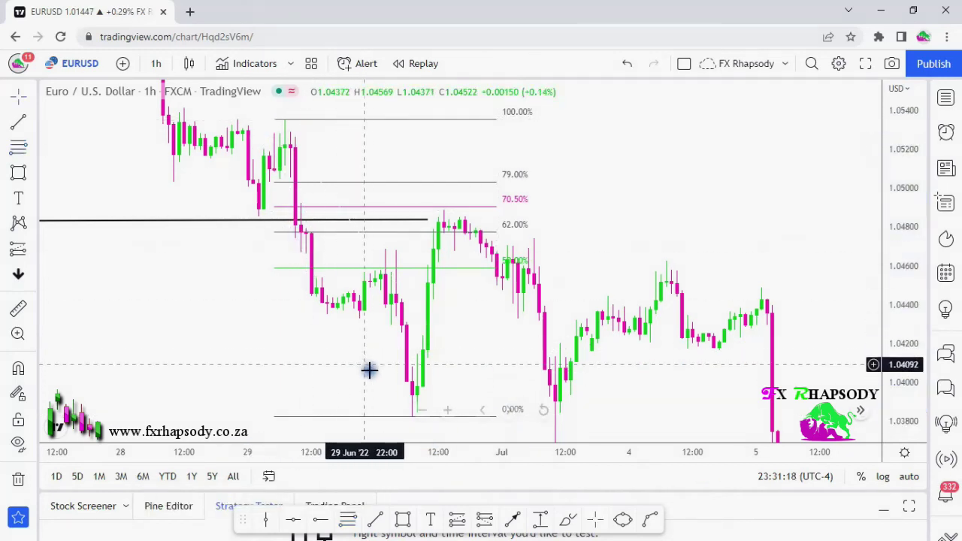
left_click(421, 415)
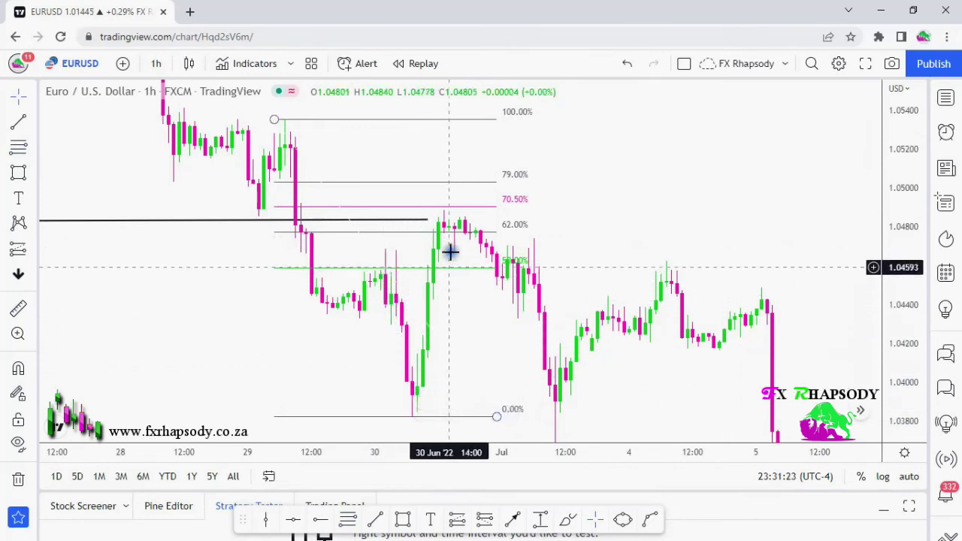
Draw a rectangle over the 30 Jun '22 pullback between the 62% and 70.5% retracement levels
mouse_move(554, 208)
left_mouse_down()
mouse_move(567, 206)
mouse_move(558, 203)
left_mouse_up()
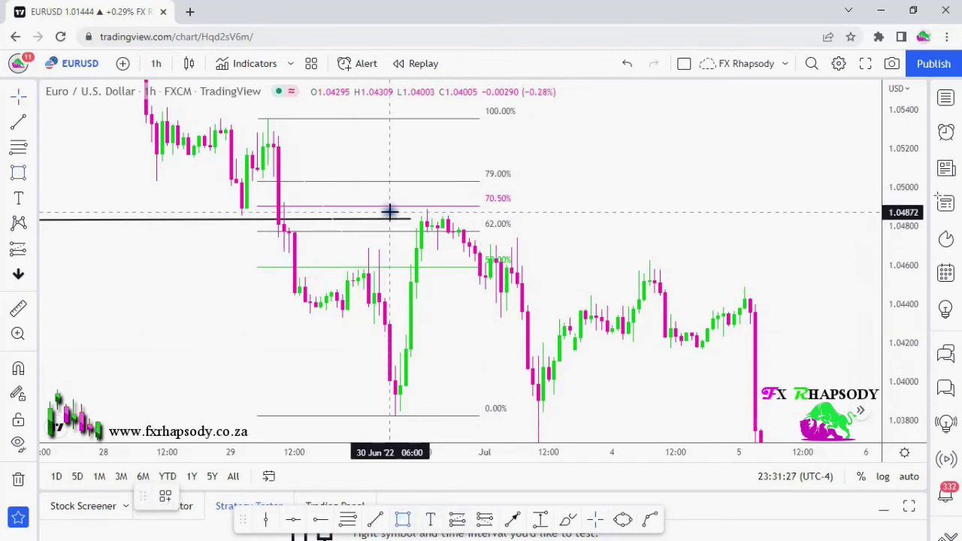
left_click_drag(390, 206, 474, 231)
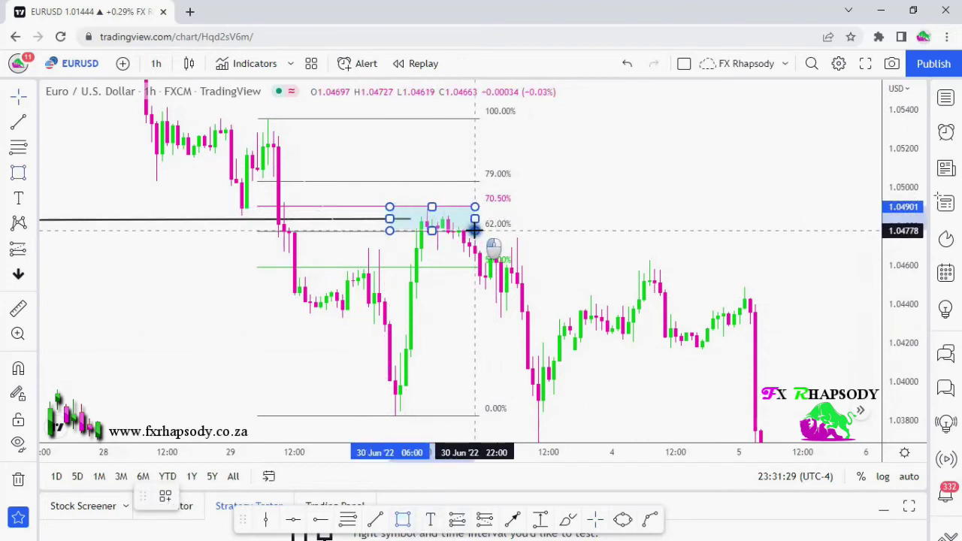
left_click(838, 285)
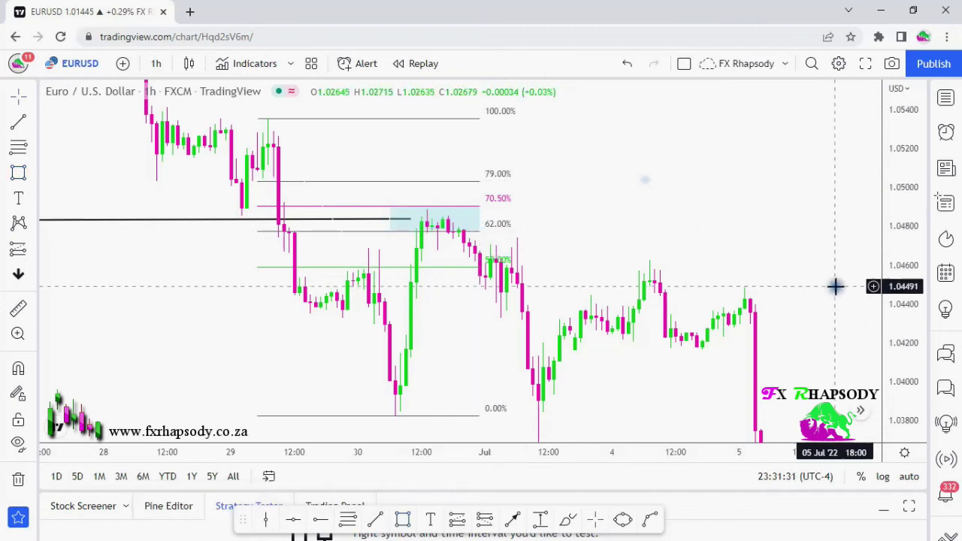
Draw an arrow from about 1.0502, above the rectangle, down to the pullback candles at about 1.0484
left_click_drag(896, 342, 823, 254)
scroll(646, 180, "up", 2)
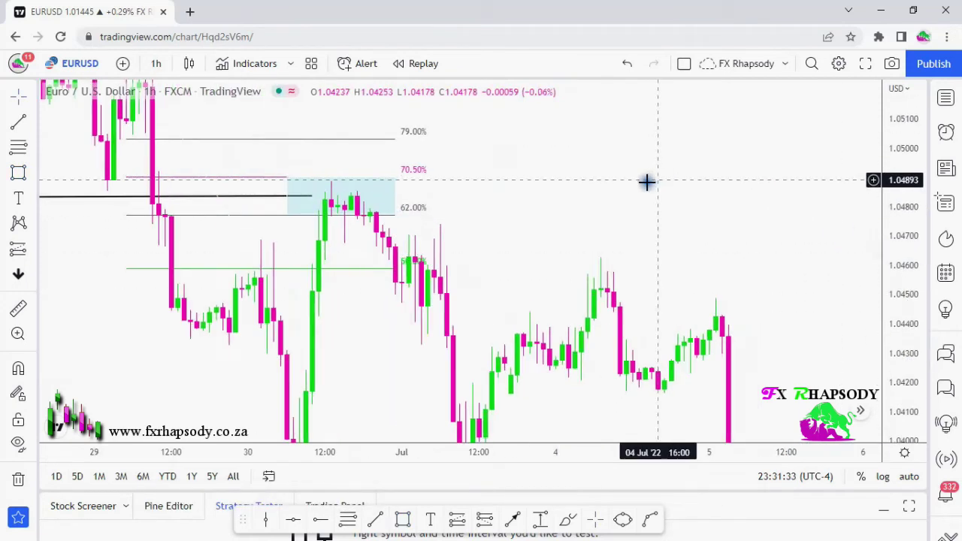
left_click_drag(647, 181, 687, 208)
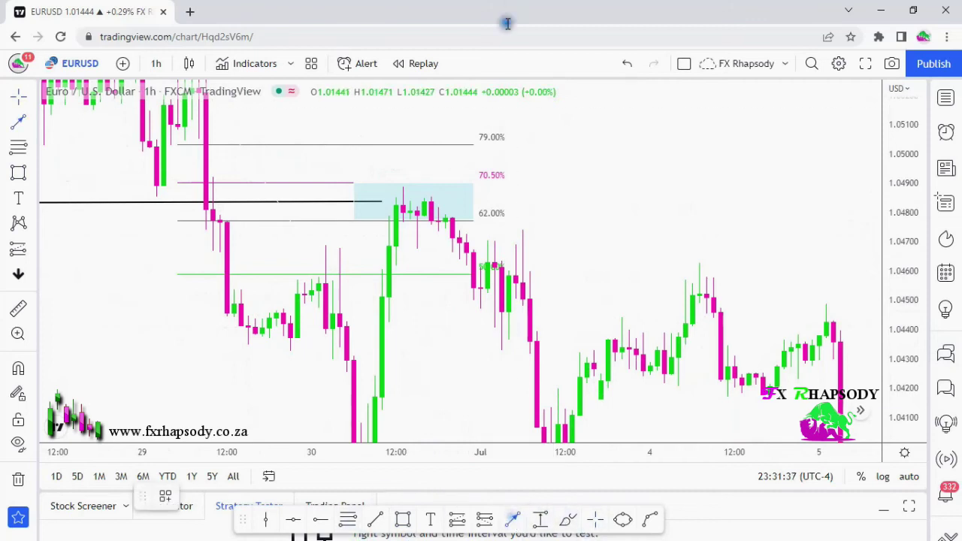
left_click(487, 148)
left_click(441, 201)
left_click_drag(642, 201, 693, 201)
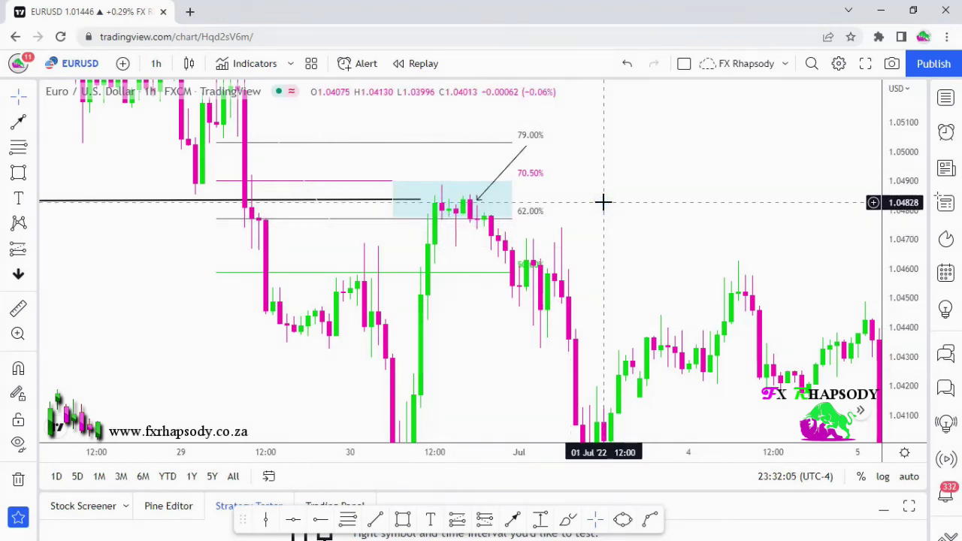
Examine the pullback candles inside the highlighted zone and the price action that follows through early July '22
left_click(475, 217)
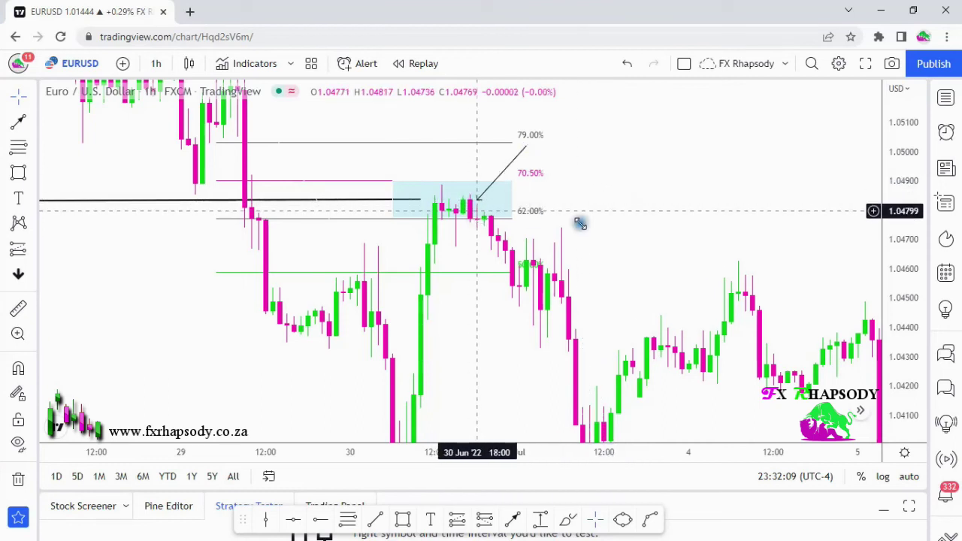
left_click_drag(625, 262, 642, 240)
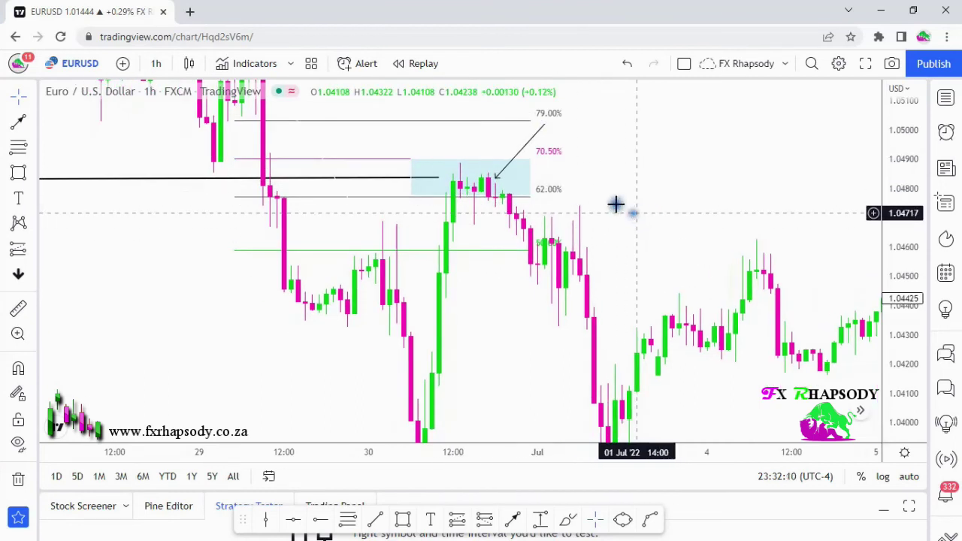
left_click(484, 186)
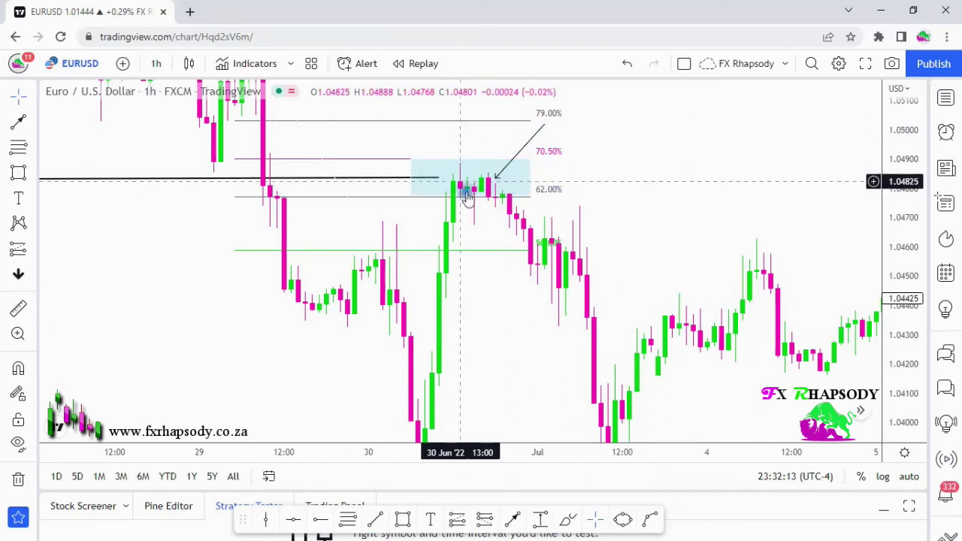
left_click(499, 176)
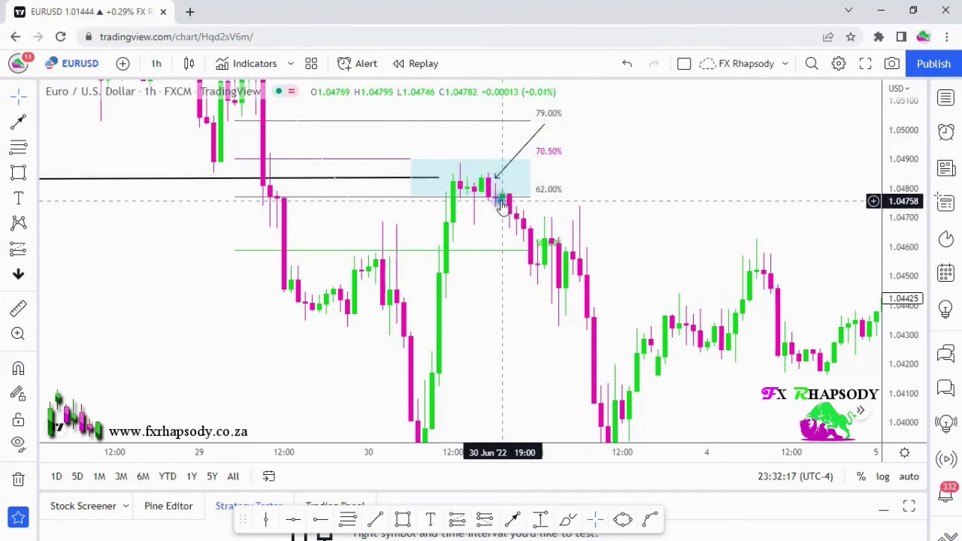
left_click_drag(681, 284, 604, 165)
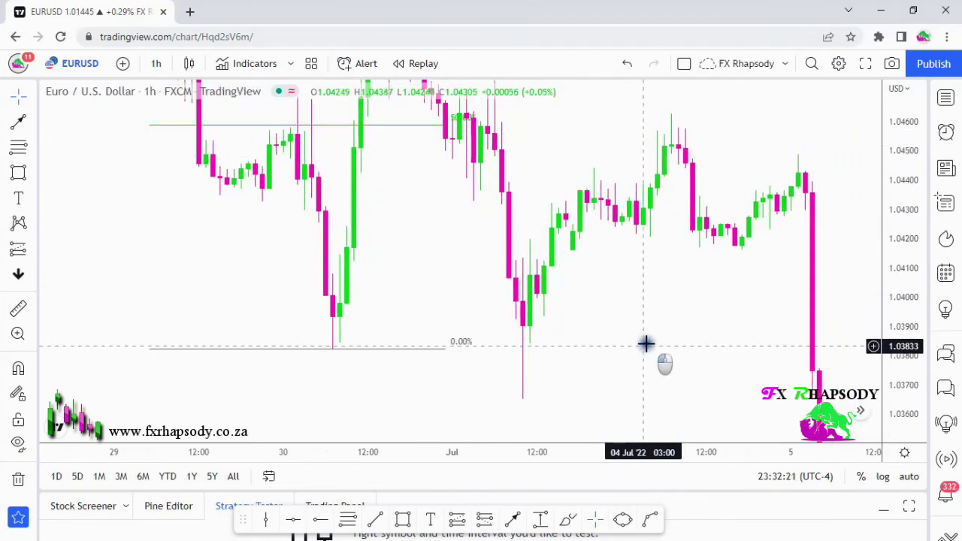
left_click_drag(647, 344, 556, 225)
left_click_drag(621, 318, 687, 489)
mouse_move(389, 240)
left_mouse_down()
mouse_move(569, 434)
mouse_move(602, 454)
left_mouse_up()
left_click_drag(876, 217, 876, 254)
left_click_drag(794, 255, 760, 241)
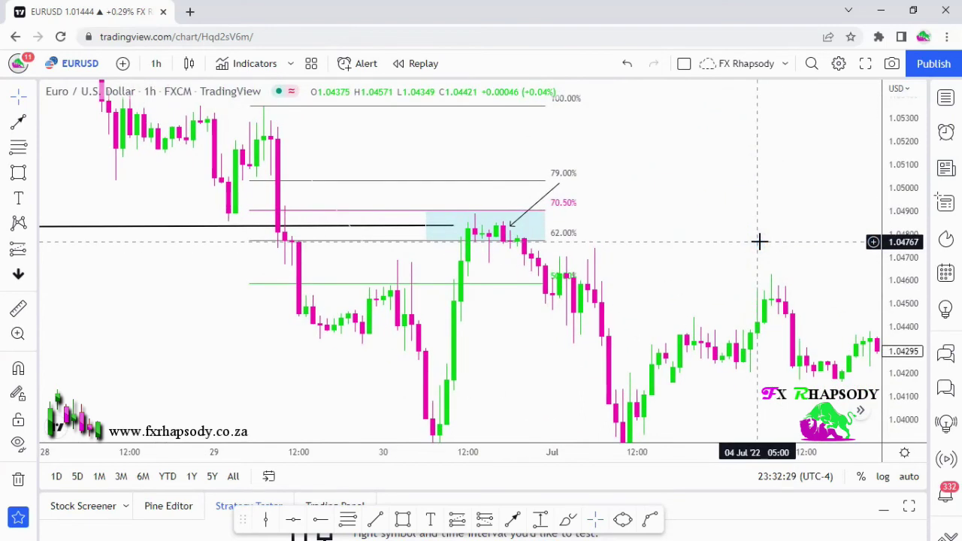